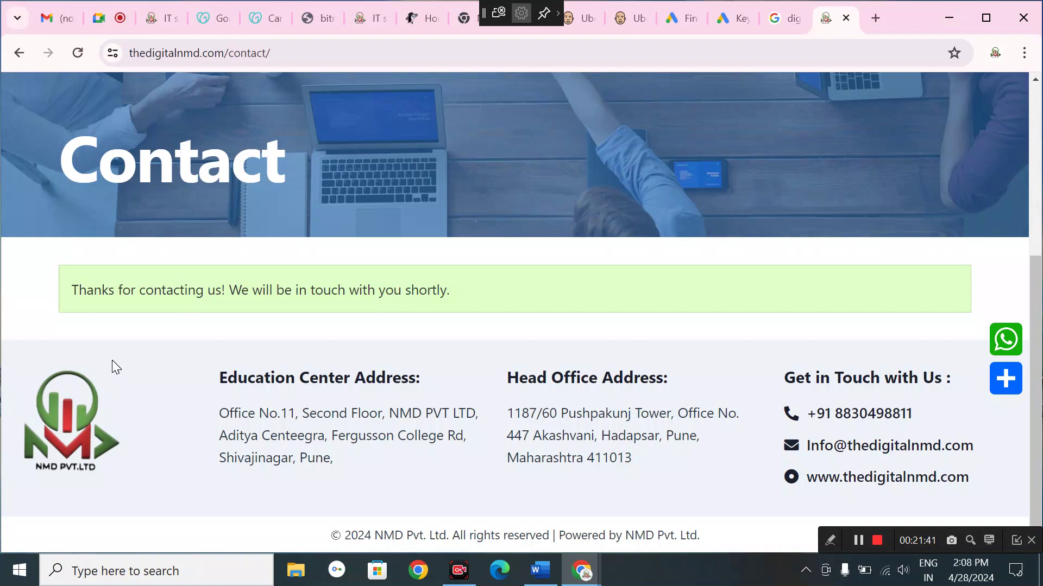
# Step: Switch to the Google Ads Keyword Planner and open the Discover new keywords form
pyautogui.click(105, 19)
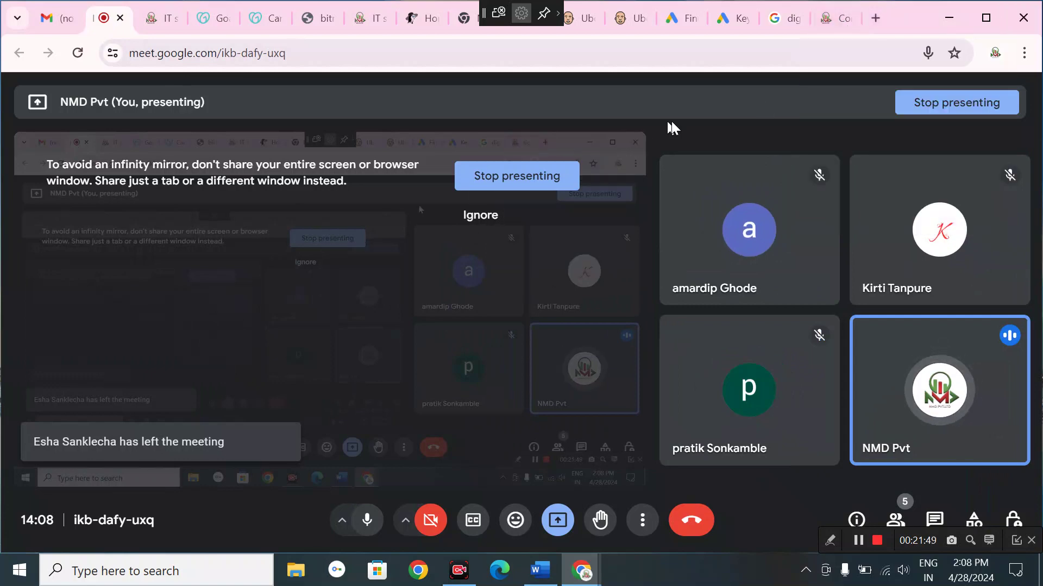
pyautogui.click(822, 17)
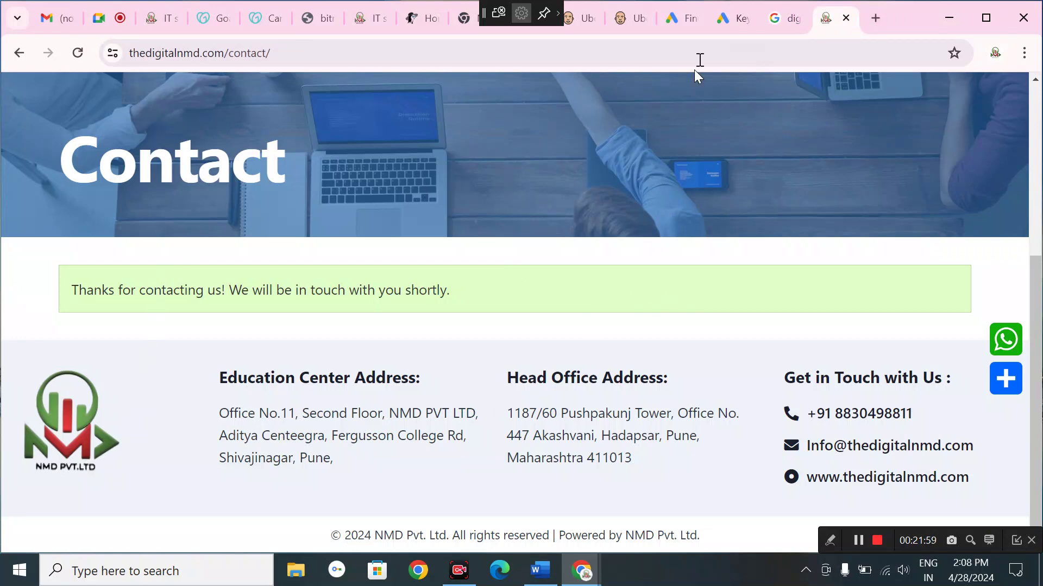
pyautogui.click(711, 20)
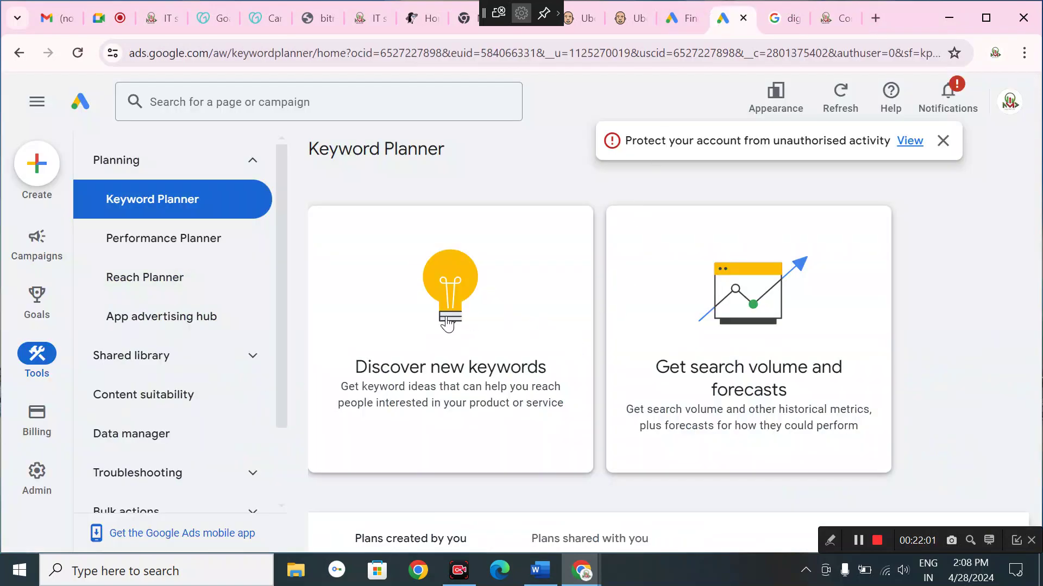
pyautogui.click(448, 323)
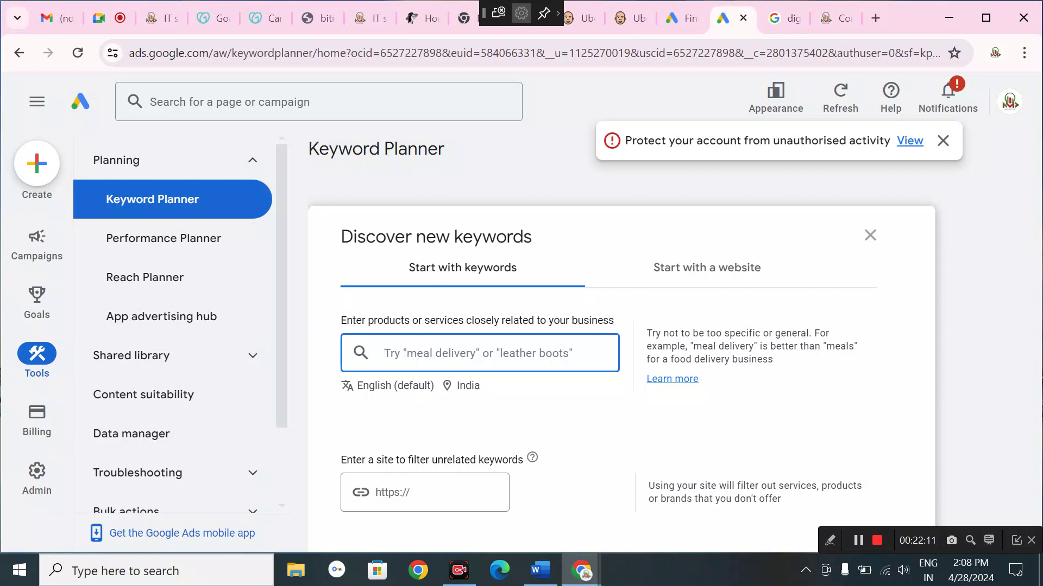
# Step: Enter "digital marketing courses" as the product or service keyword and get the keyword results
pyautogui.write('digital marketing co')
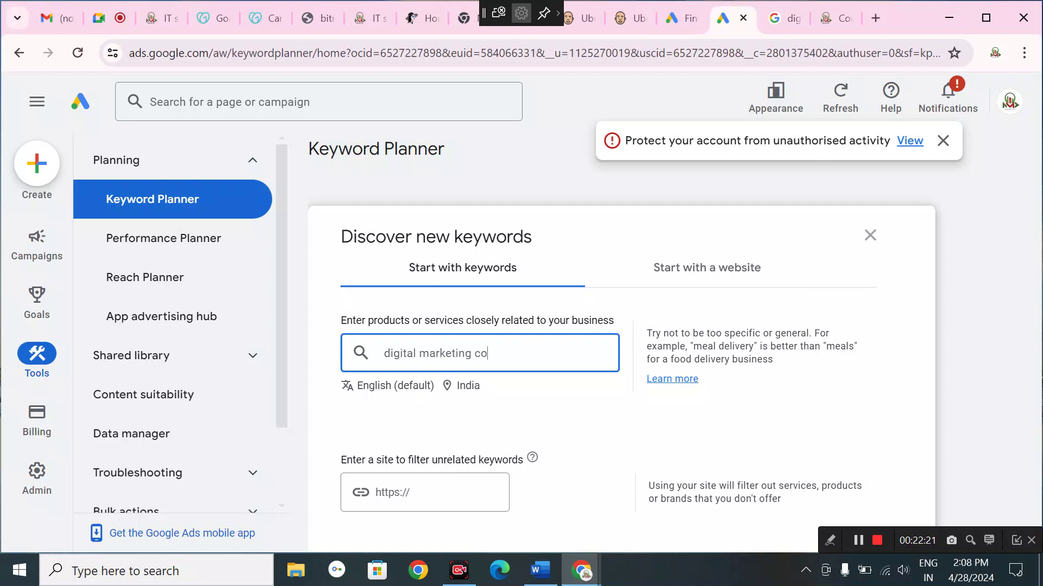
pyautogui.write('ss')
pyautogui.press('BackSpace')
pyautogui.press('BackSpace')
pyautogui.write('s')
pyautogui.scroll(-5, 413, 456)
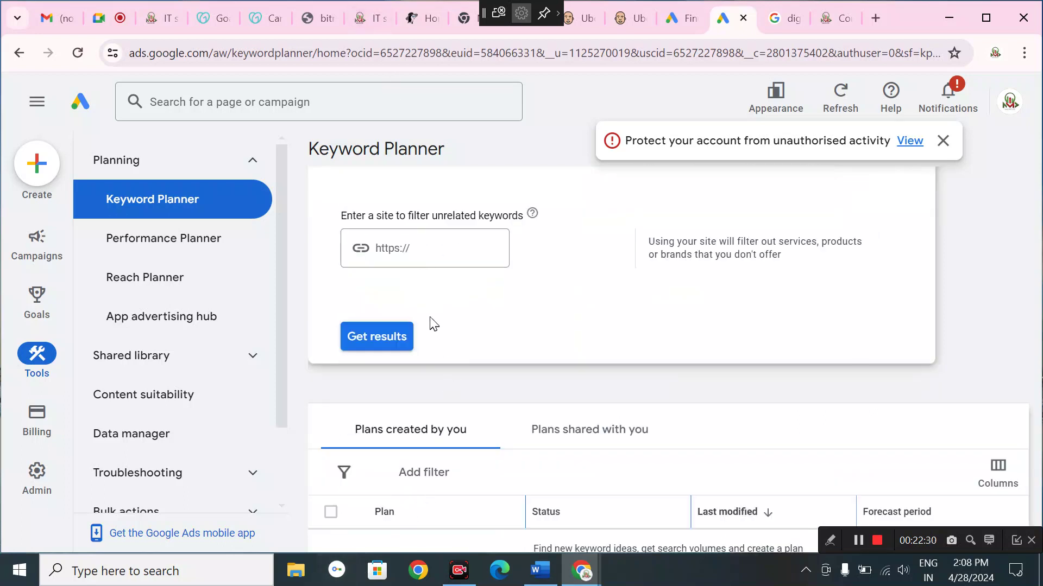
pyautogui.click(390, 338)
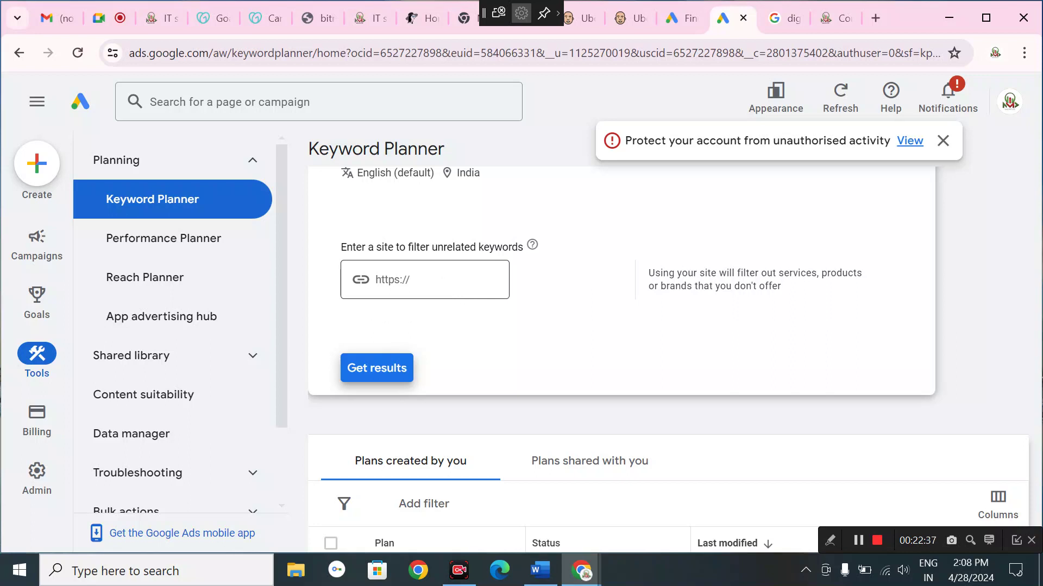
pyautogui.click(382, 281)
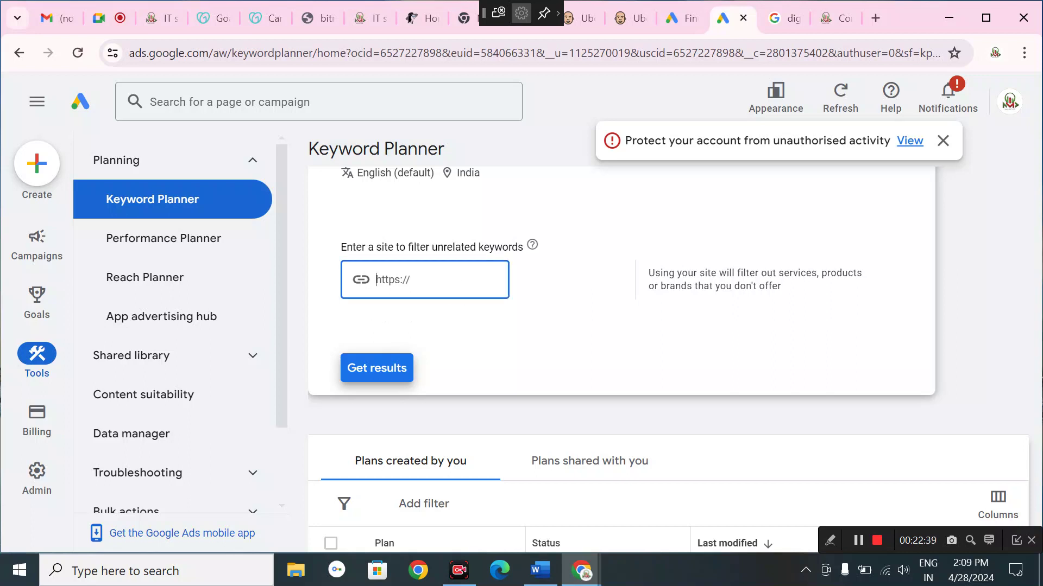
pyautogui.scroll(3, 445, 287)
pyautogui.scroll(-3, 505, 361)
pyautogui.click(396, 366)
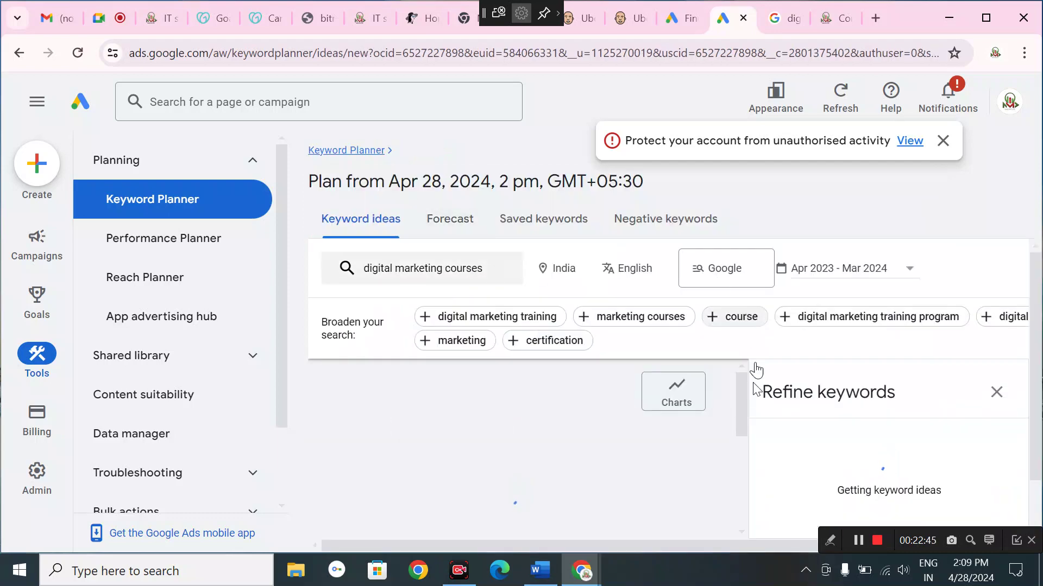
# Step: Close the Refine keywords pane and review the keyword ideas, including the top of page bid columns
pyautogui.click(996, 392)
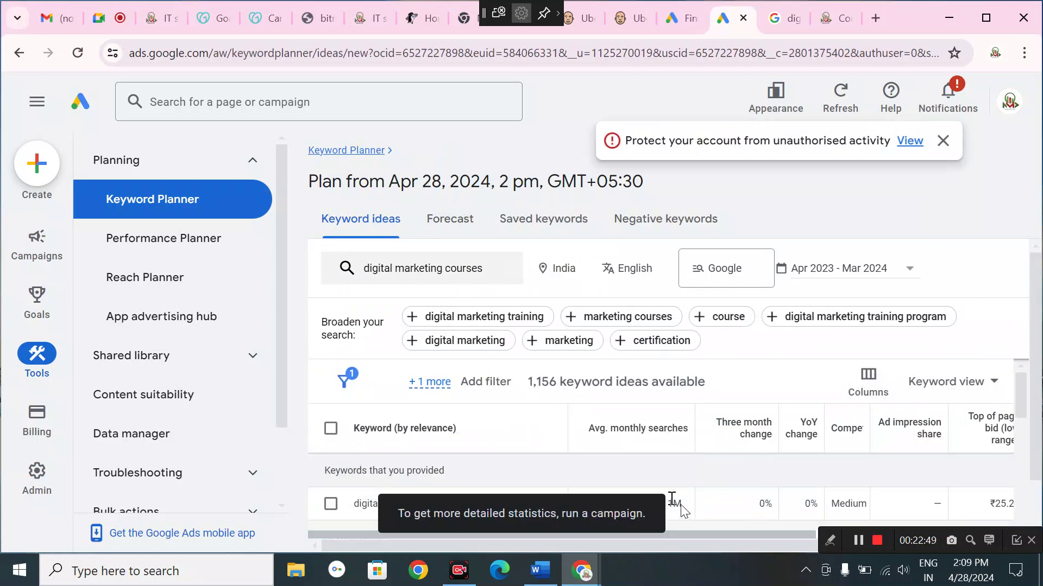
pyautogui.scroll(-5, 581, 435)
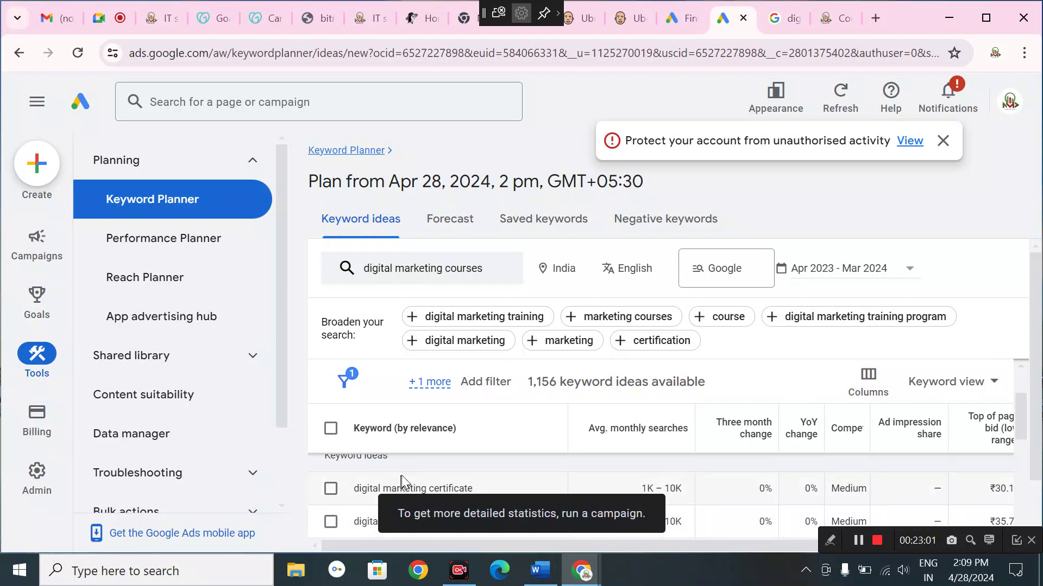
pyautogui.scroll(2, 532, 453)
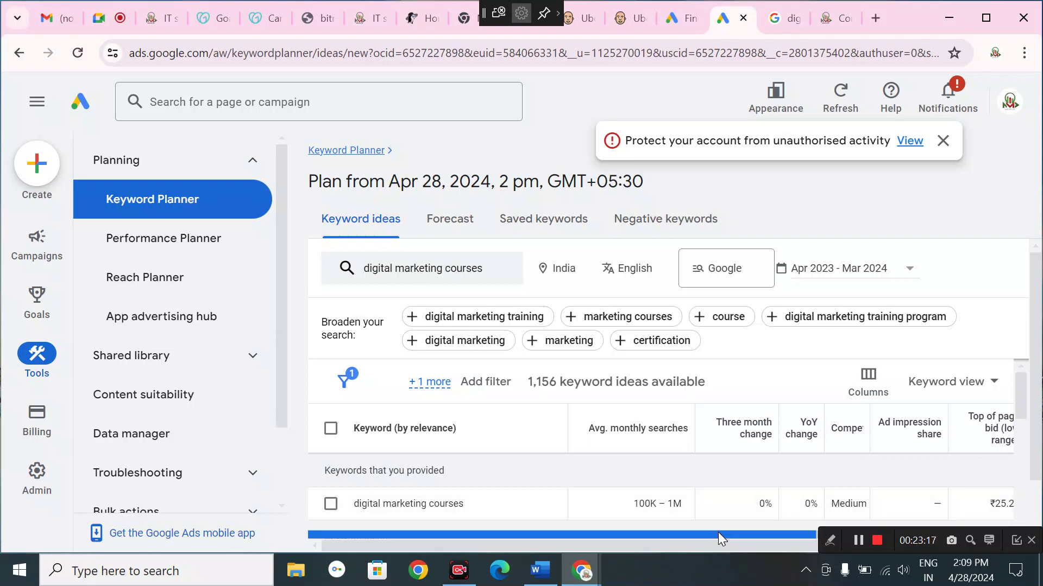
pyautogui.moveTo(718, 532); pyautogui.dragTo(839, 527)
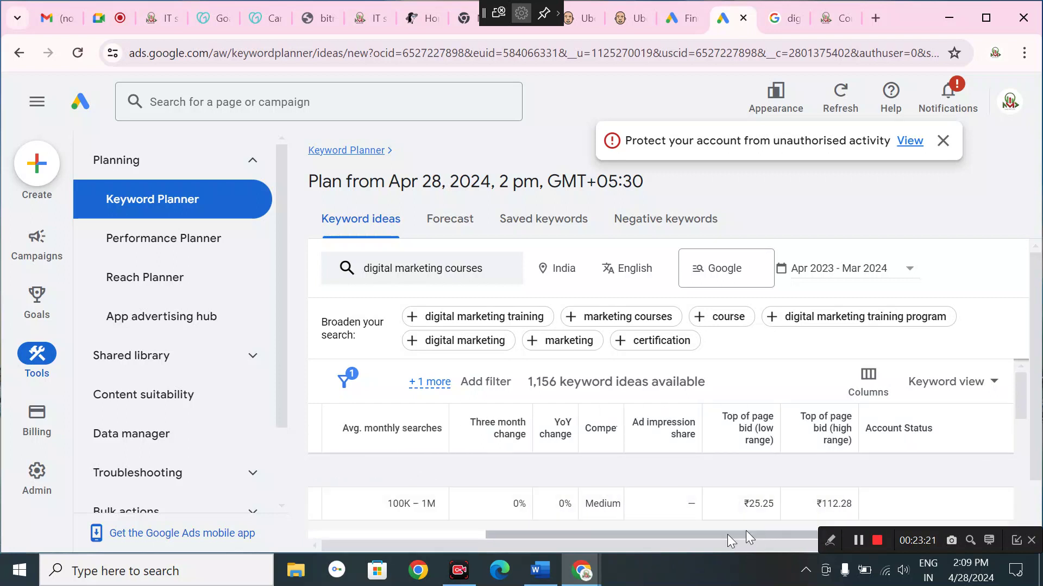
pyautogui.moveTo(748, 536); pyautogui.dragTo(351, 541)
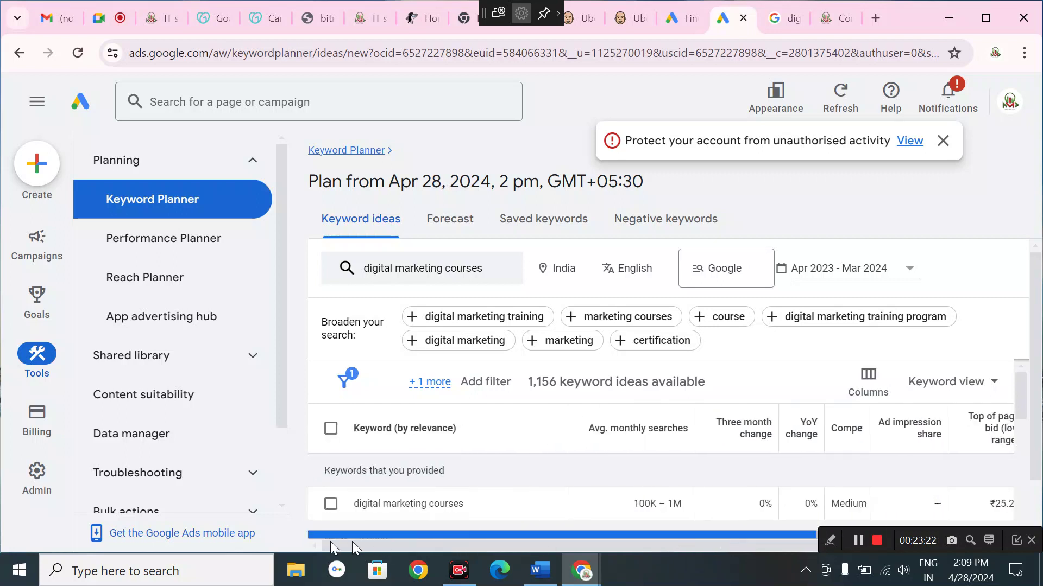
pyautogui.click(330, 504)
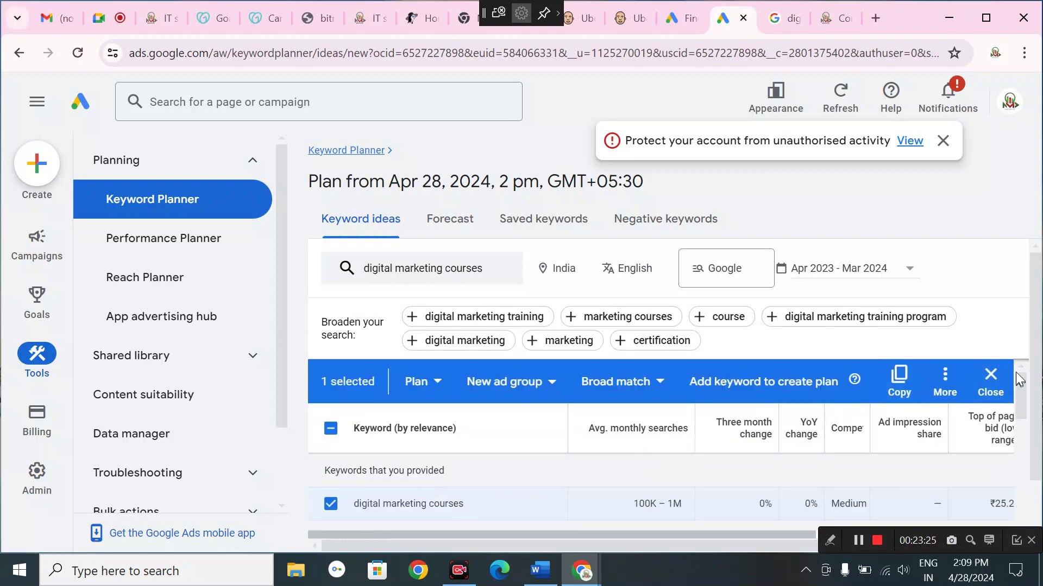
pyautogui.moveTo(1033, 365); pyautogui.dragTo(1036, 423)
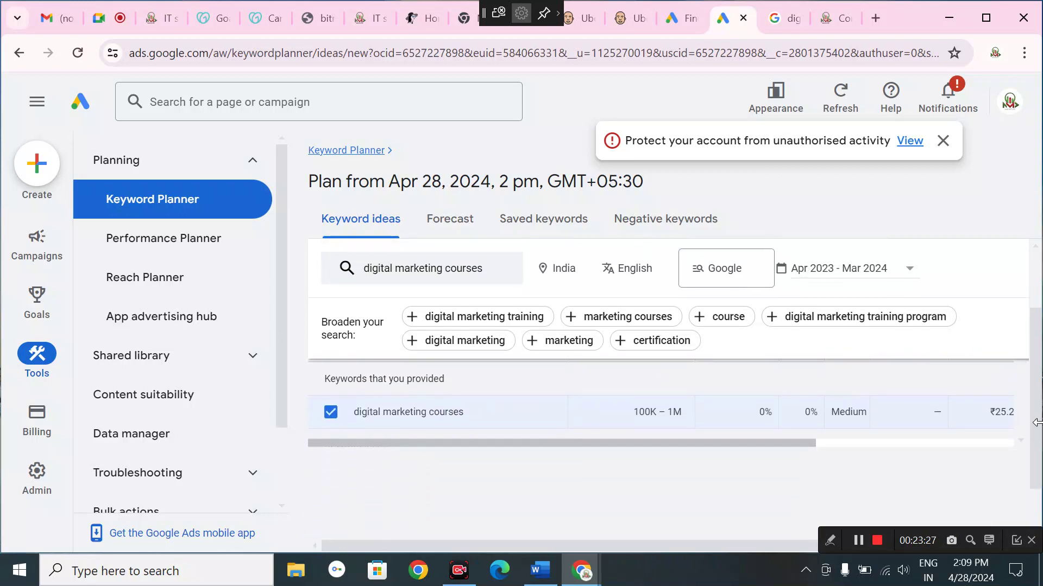
pyautogui.moveTo(774, 446); pyautogui.dragTo(356, 482)
pyautogui.scroll(2, 566, 386)
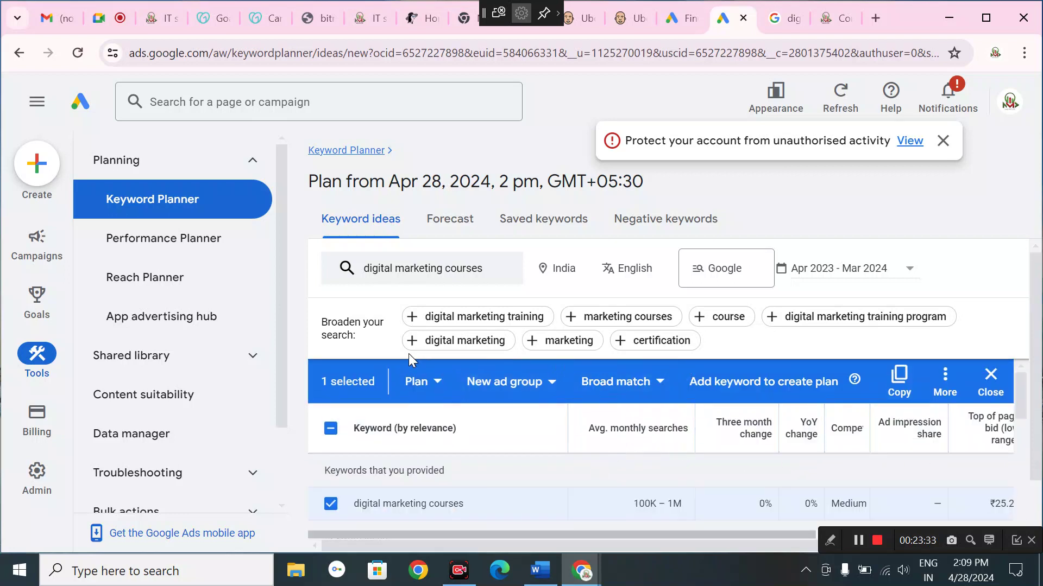
pyautogui.scroll(-1, 774, 339)
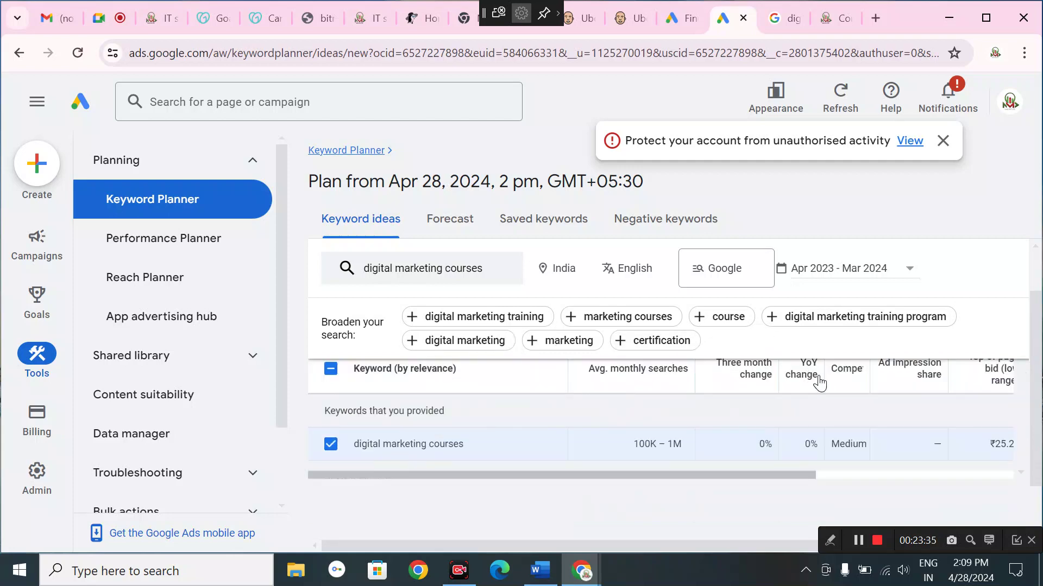
pyautogui.scroll(1, 820, 383)
pyautogui.click(990, 377)
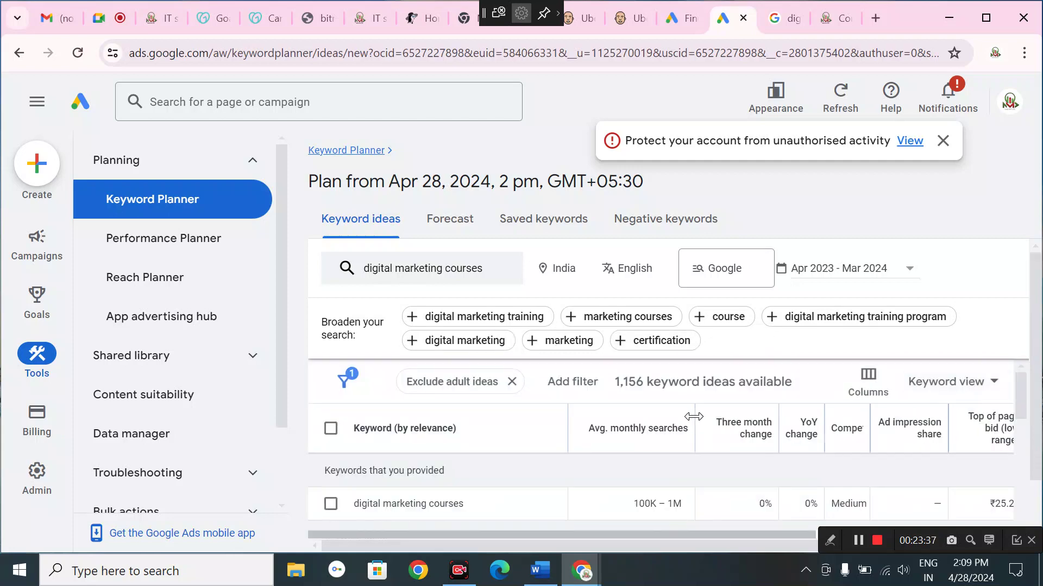
# Step: Check the average monthly searches for the provided keyword and the keyword ideas below it
pyautogui.click(593, 429)
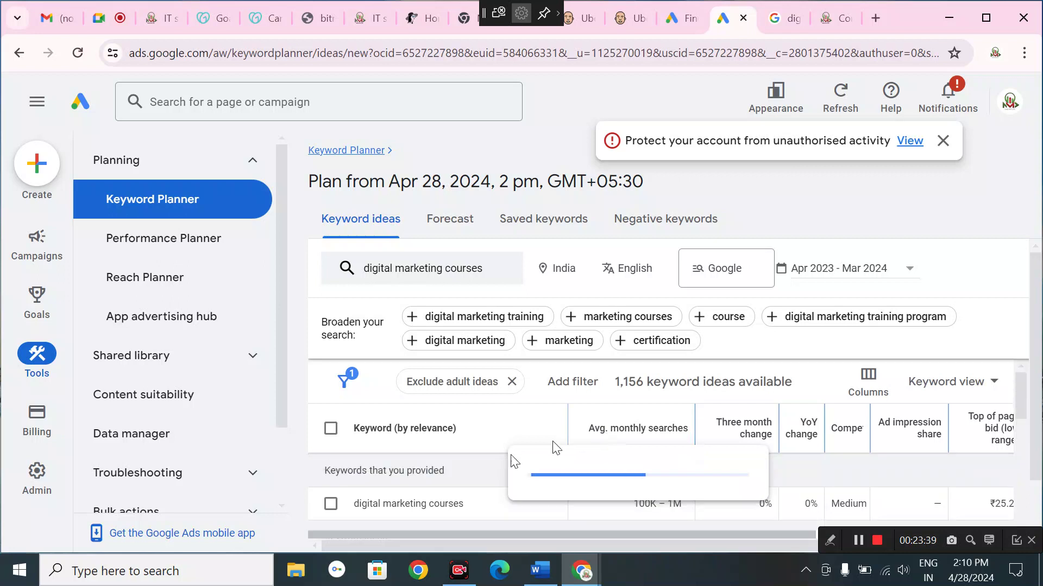
pyautogui.scroll(-1, 621, 512)
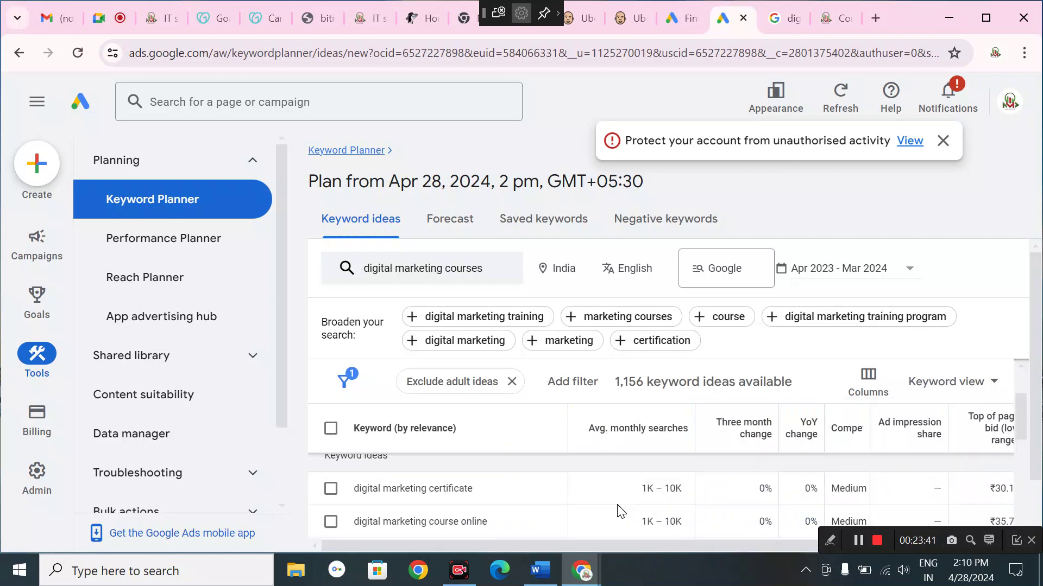
pyautogui.scroll(1, 372, 516)
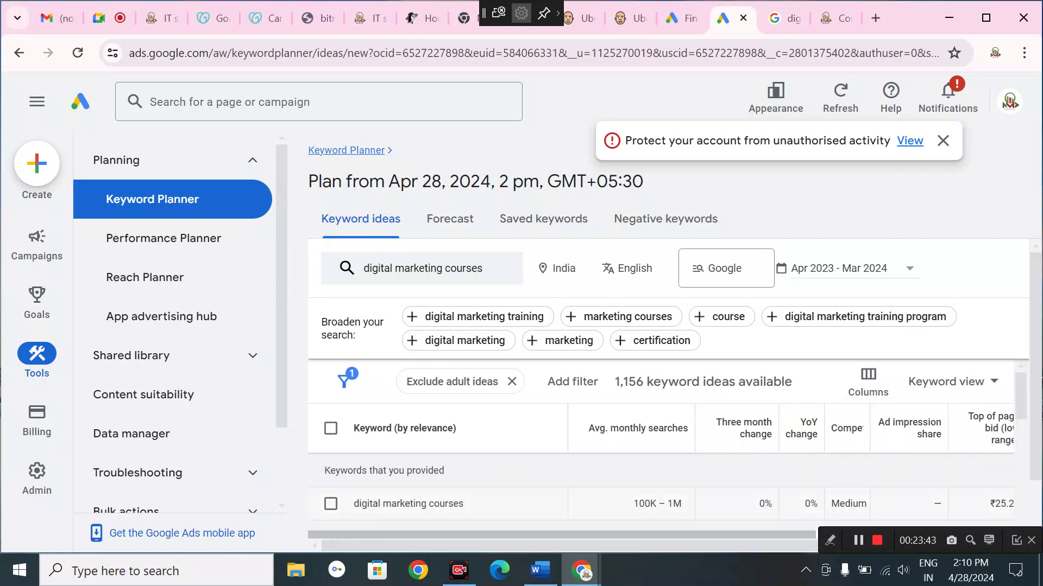
# Step: Try selecting the keywords digital marketing courses, digital marketing certificate and digital marketing course online, and clear the selection
pyautogui.click(331, 504)
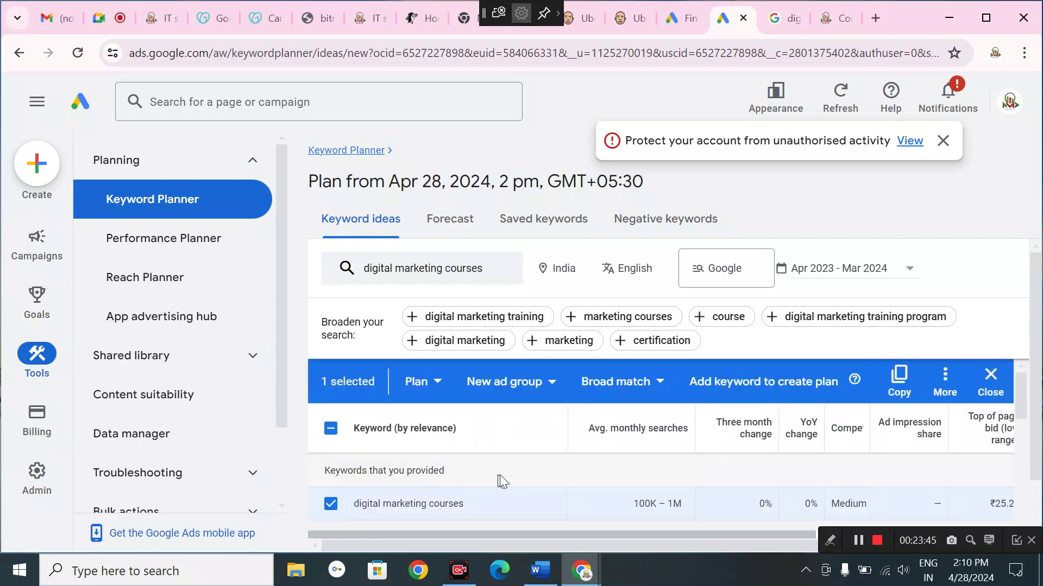
pyautogui.scroll(-1, 562, 472)
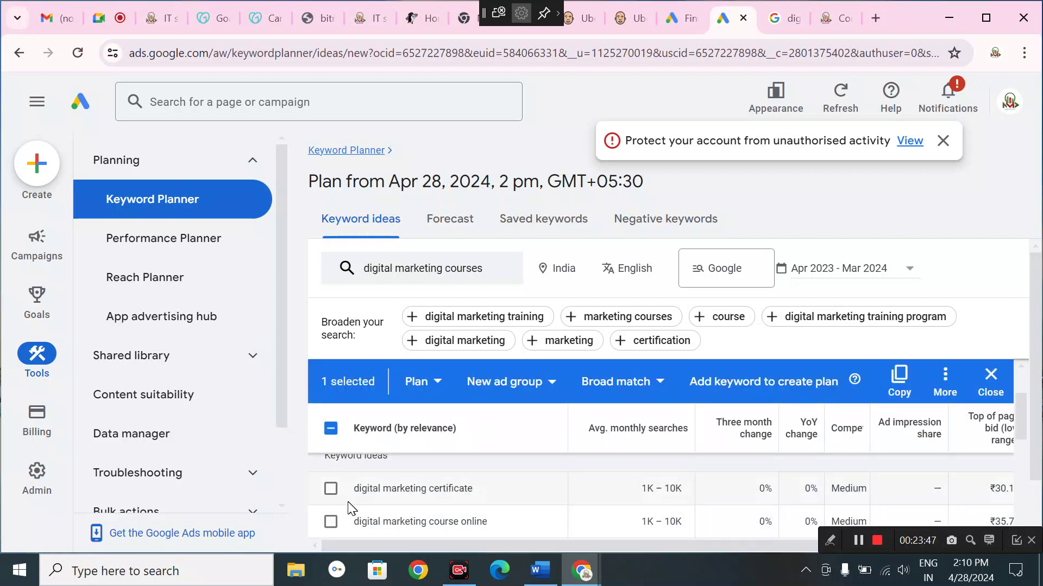
pyautogui.click(330, 489)
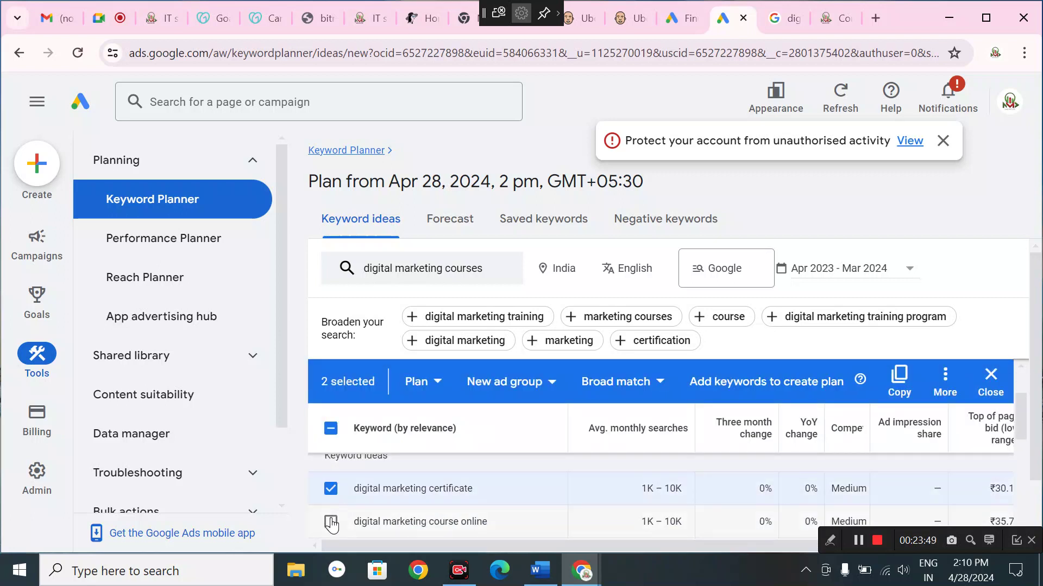
pyautogui.click(331, 523)
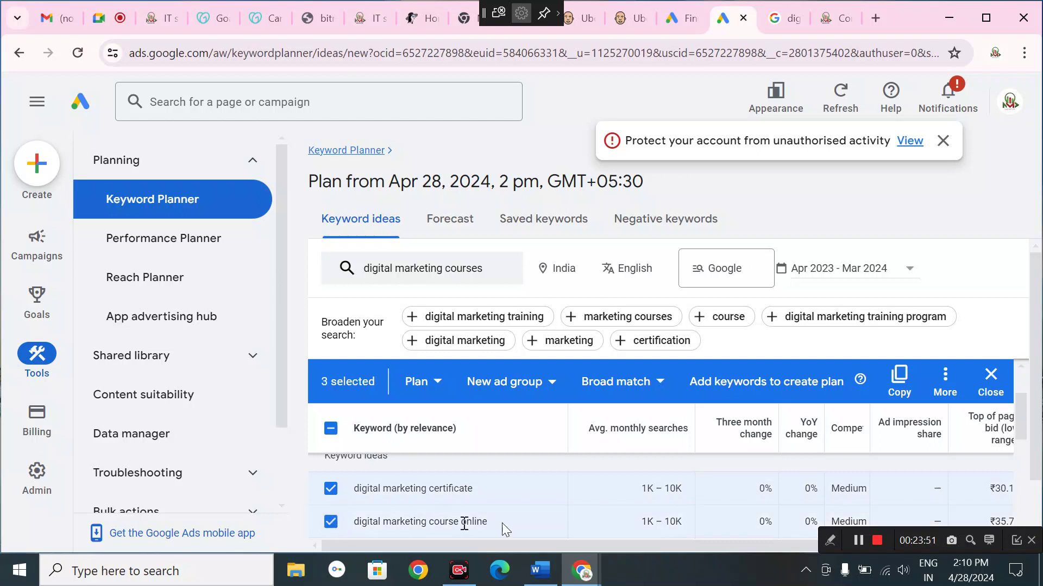
pyautogui.scroll(1, 505, 523)
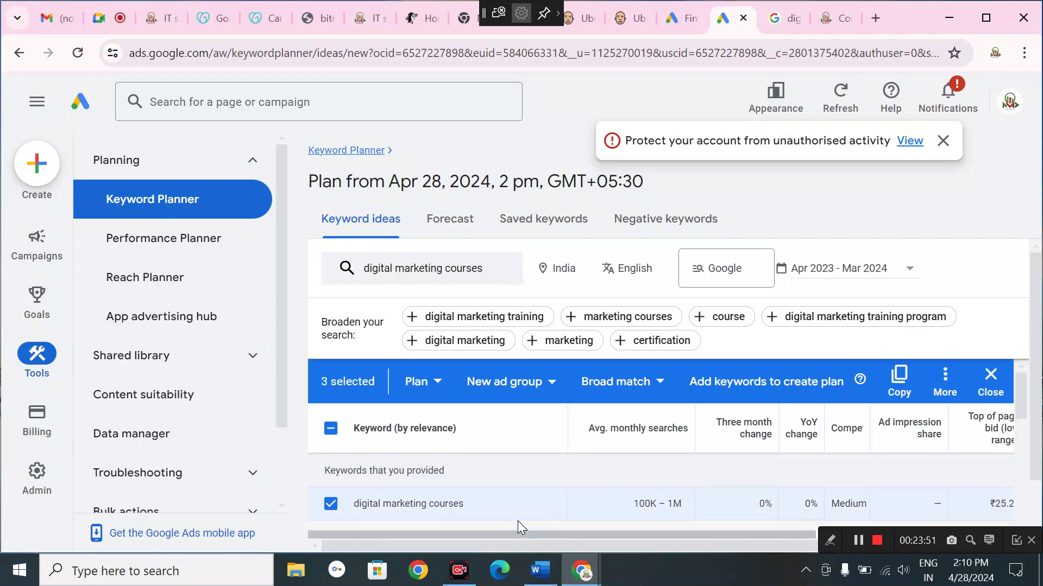
pyautogui.click(331, 504)
pyautogui.scroll(-3, 480, 449)
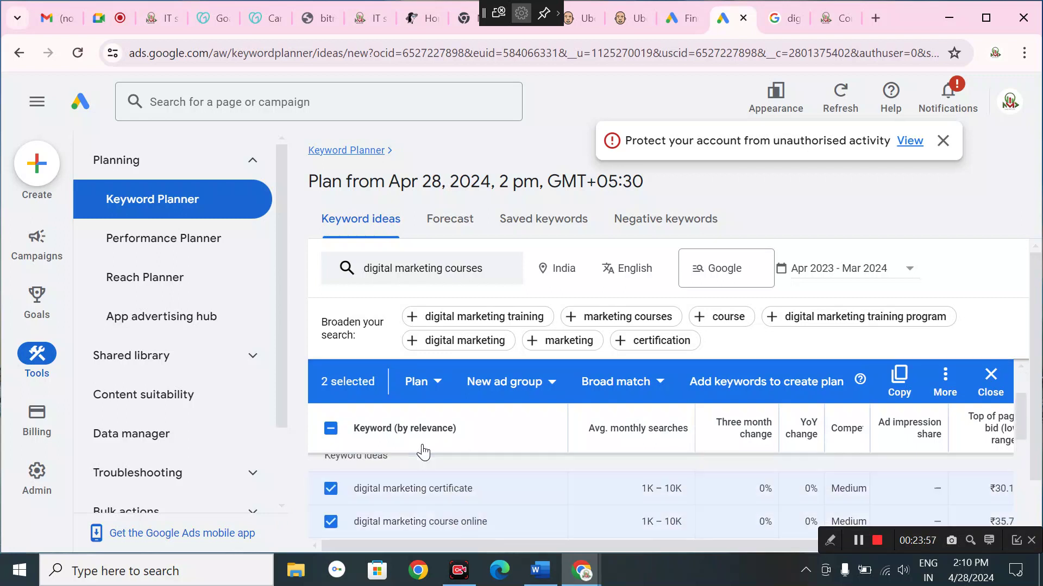
pyautogui.scroll(3, 422, 429)
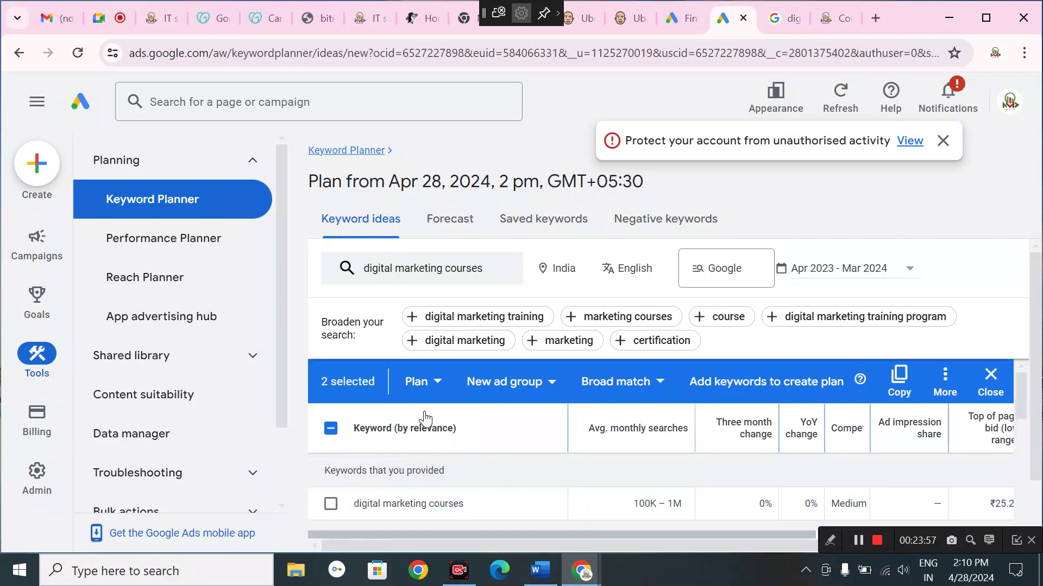
pyautogui.click(989, 380)
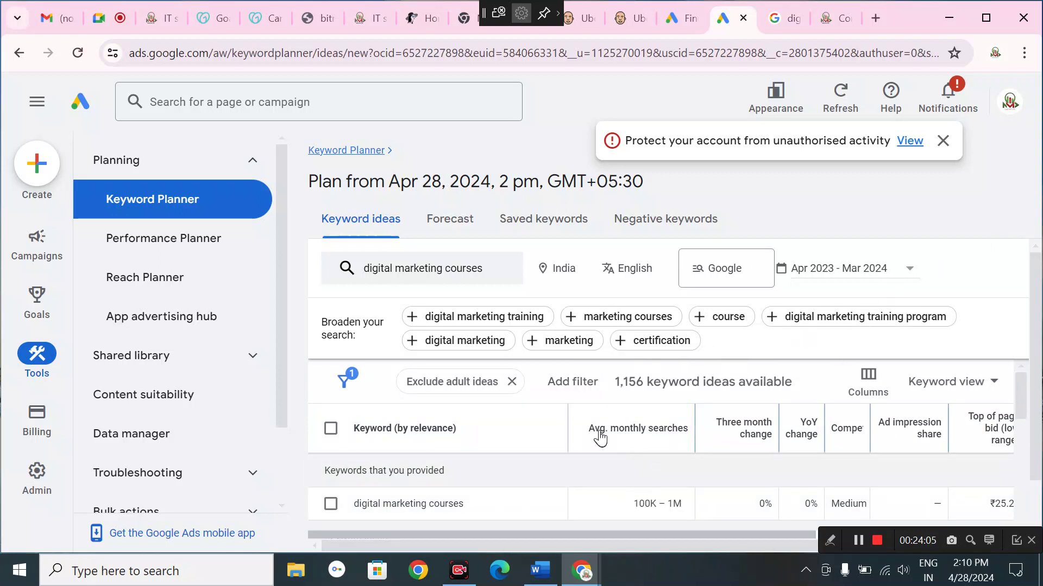
pyautogui.moveTo(600, 435)
pyautogui.click(912, 318)
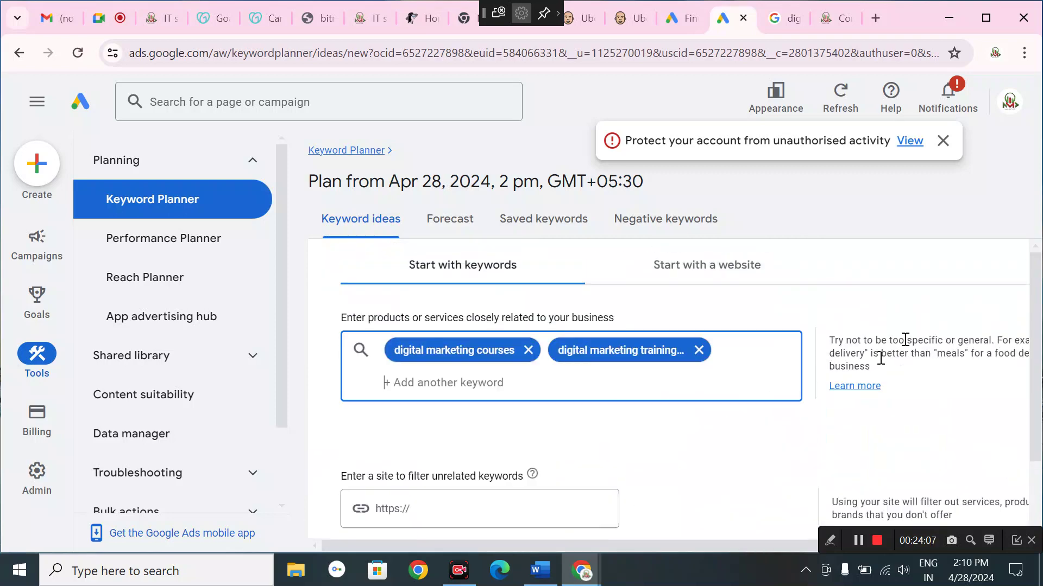
pyautogui.click(699, 350)
pyautogui.scroll(-1, 799, 414)
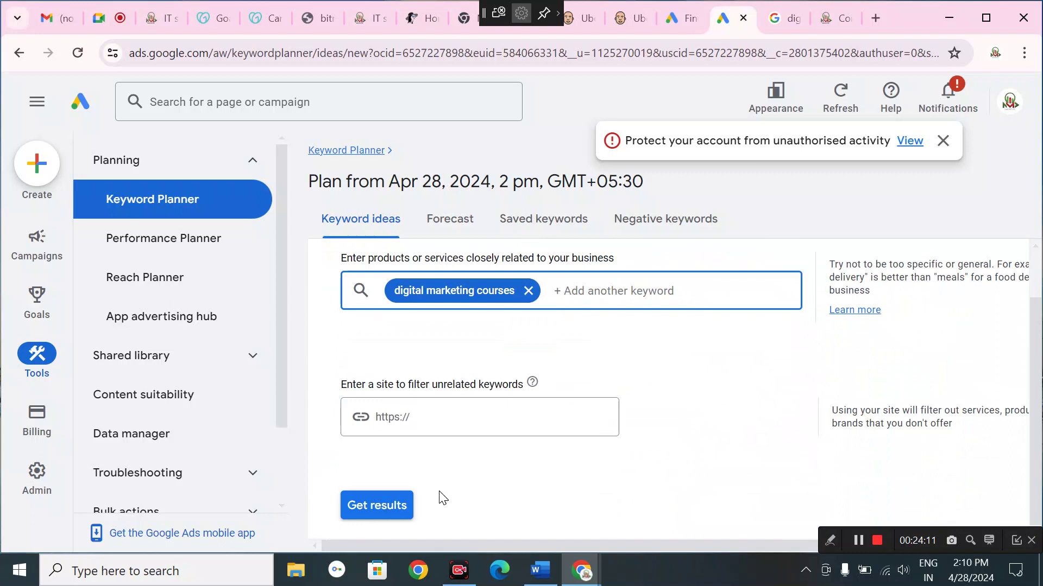
pyautogui.click(377, 507)
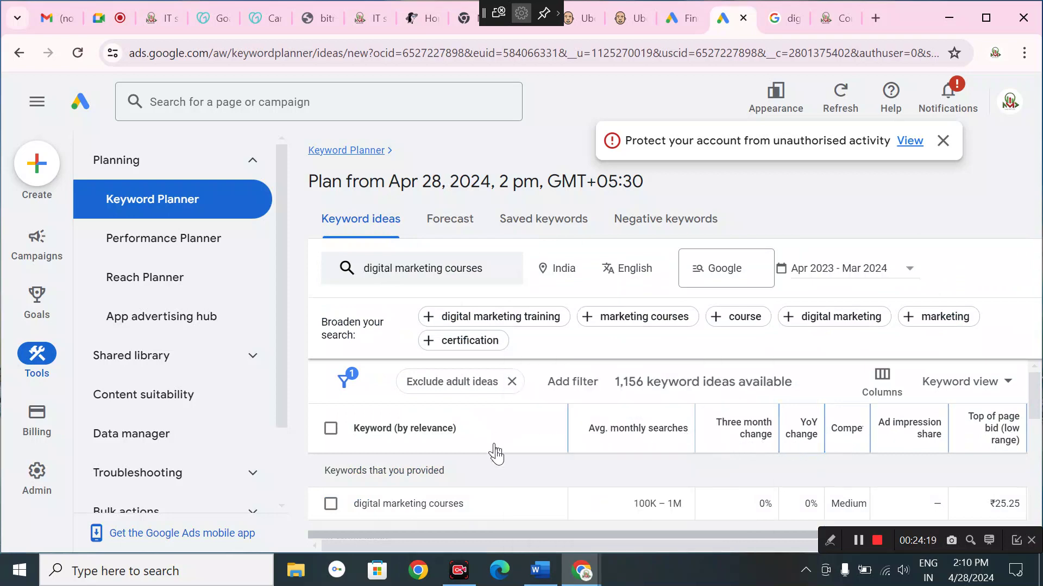
# Step: Compare the average monthly searches of digital marketing courses with those of the related keyword ideas
pyautogui.moveTo(619, 433)
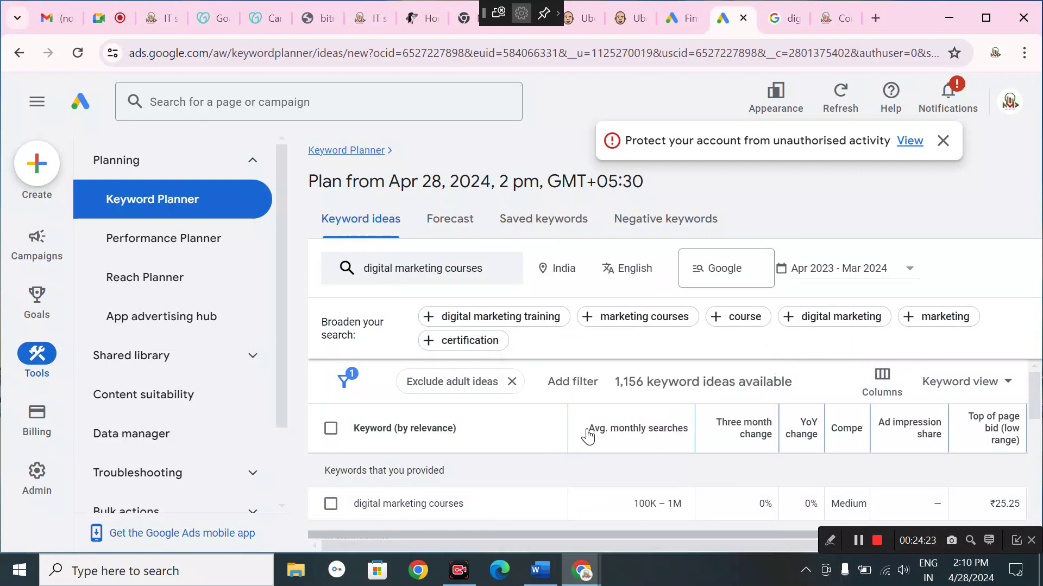
pyautogui.scroll(-3, 595, 446)
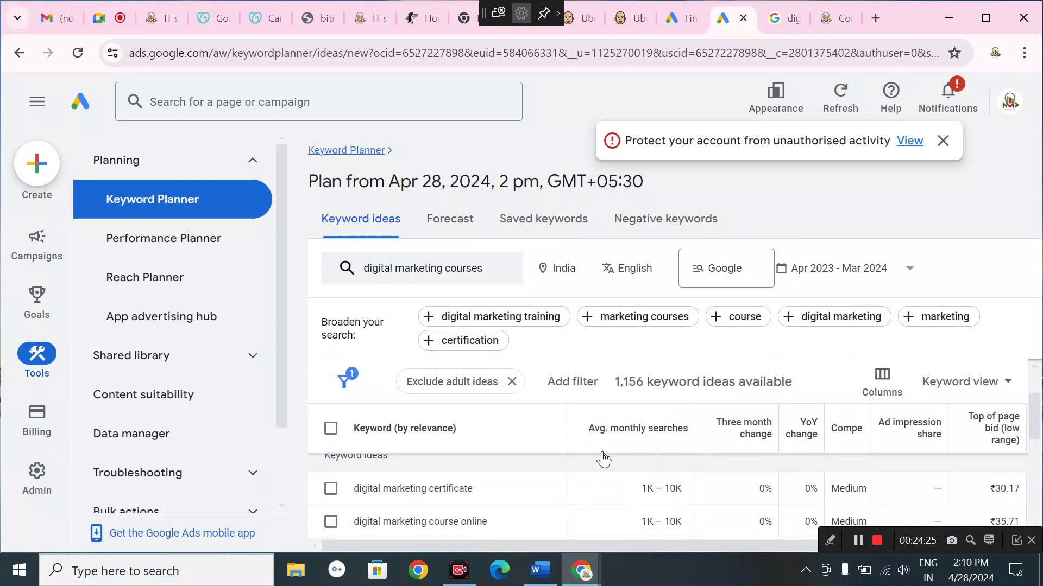
# Step: Sort the keyword ideas by average monthly searches, highest first, and select digital marketing classes and course marketing digital
pyautogui.click(589, 430)
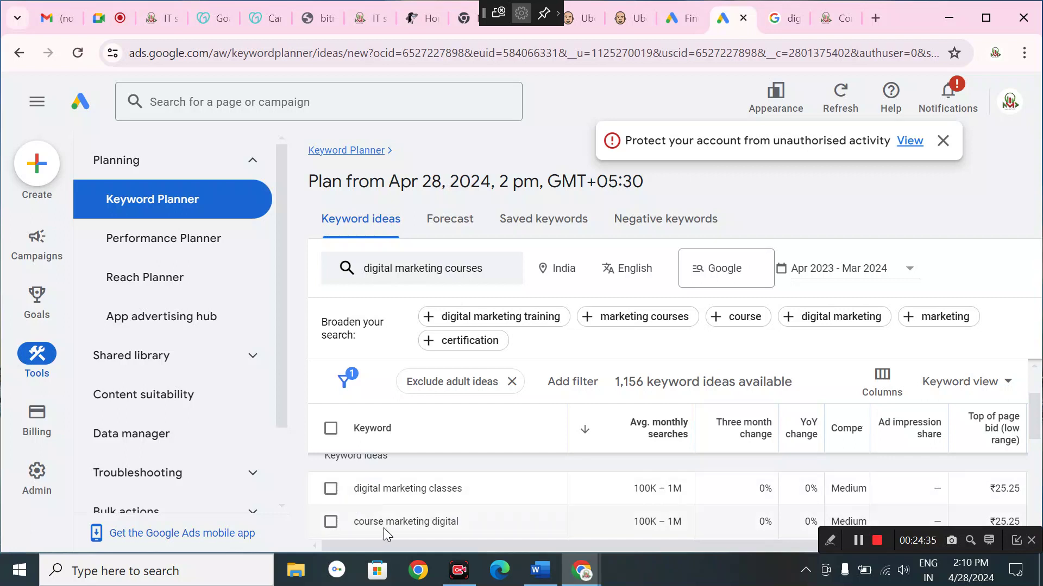
pyautogui.click(336, 492)
pyautogui.scroll(-2, 348, 488)
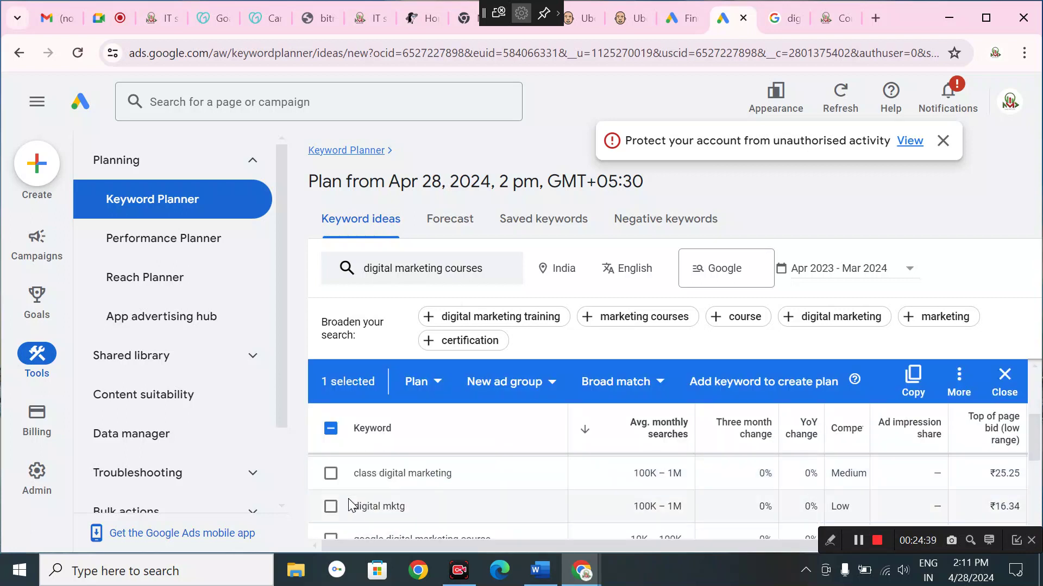
pyautogui.scroll(2, 351, 505)
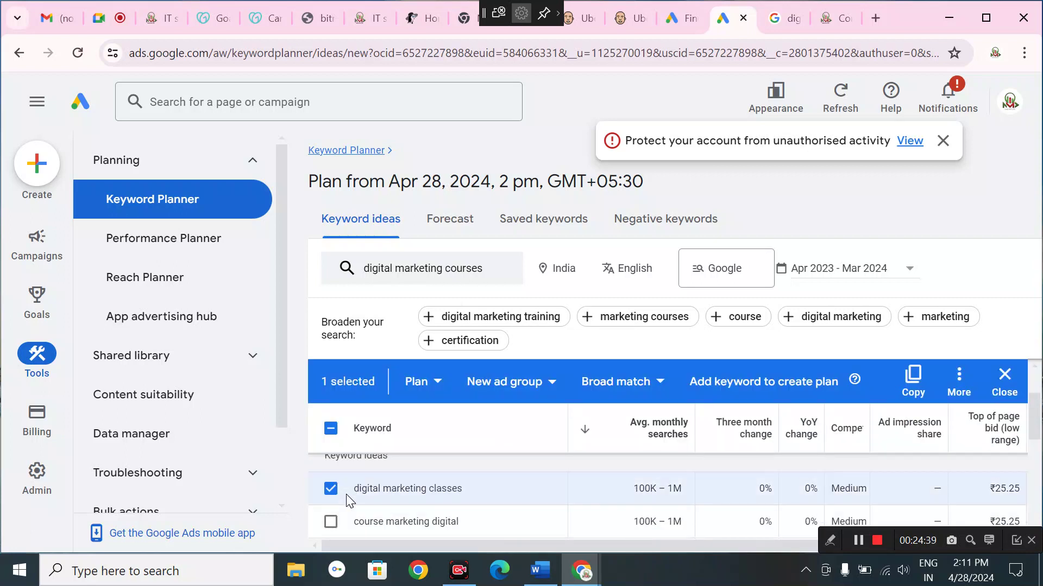
pyautogui.click(330, 522)
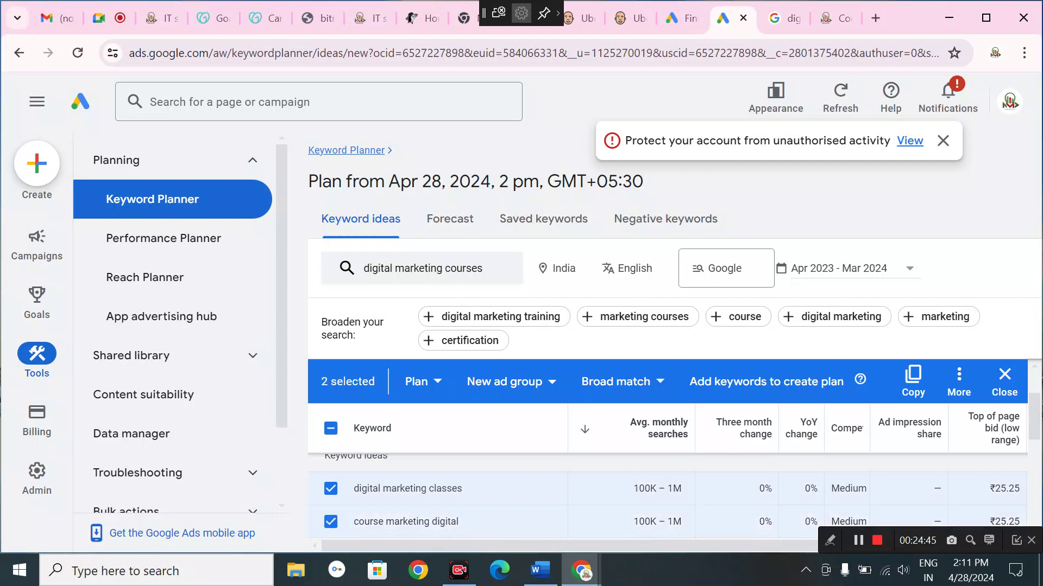
# Step: Add class digital marketing and digital marketing course near me to the selection, and copy the selected keywords
pyautogui.scroll(-2, 330, 523)
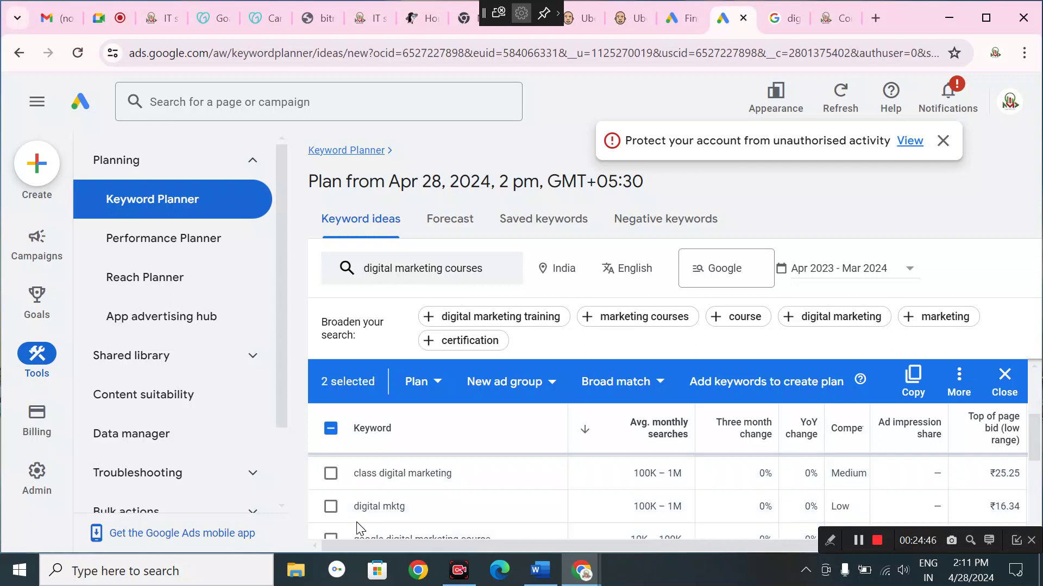
pyautogui.click(330, 474)
pyautogui.scroll(-2, 376, 508)
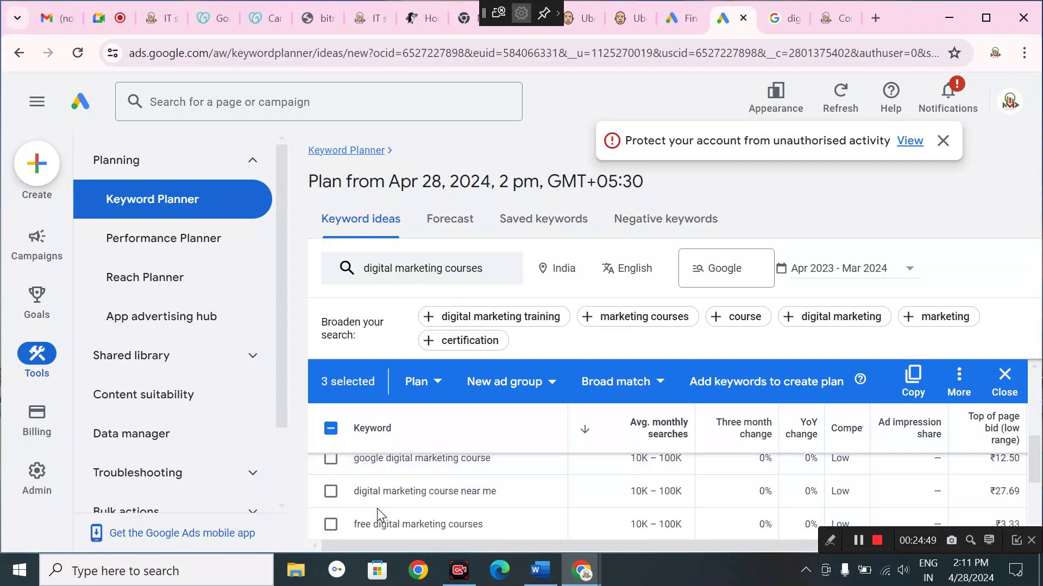
pyautogui.click(332, 492)
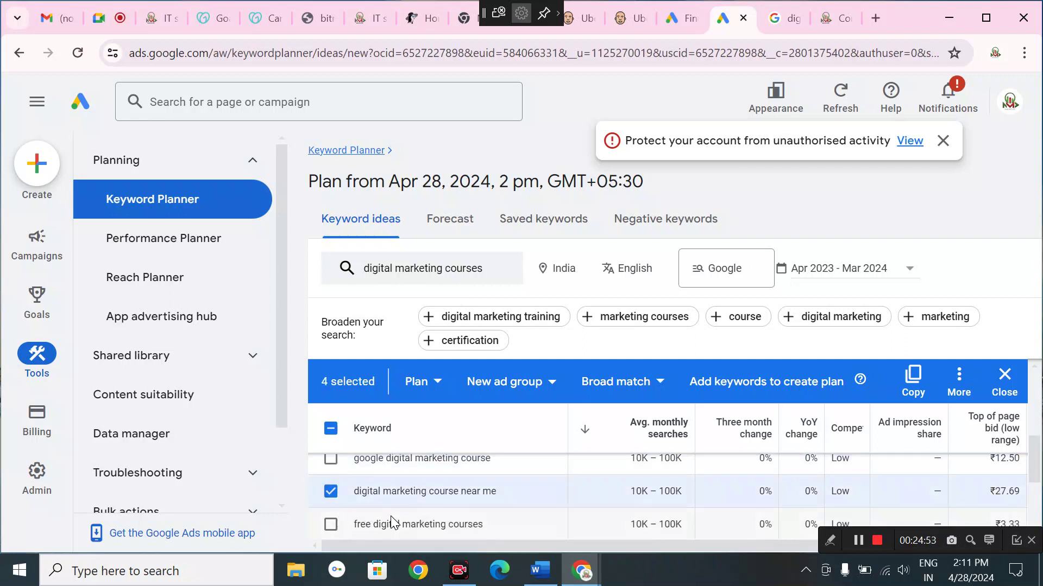
pyautogui.scroll(-2, 386, 521)
pyautogui.scroll(-2, 367, 500)
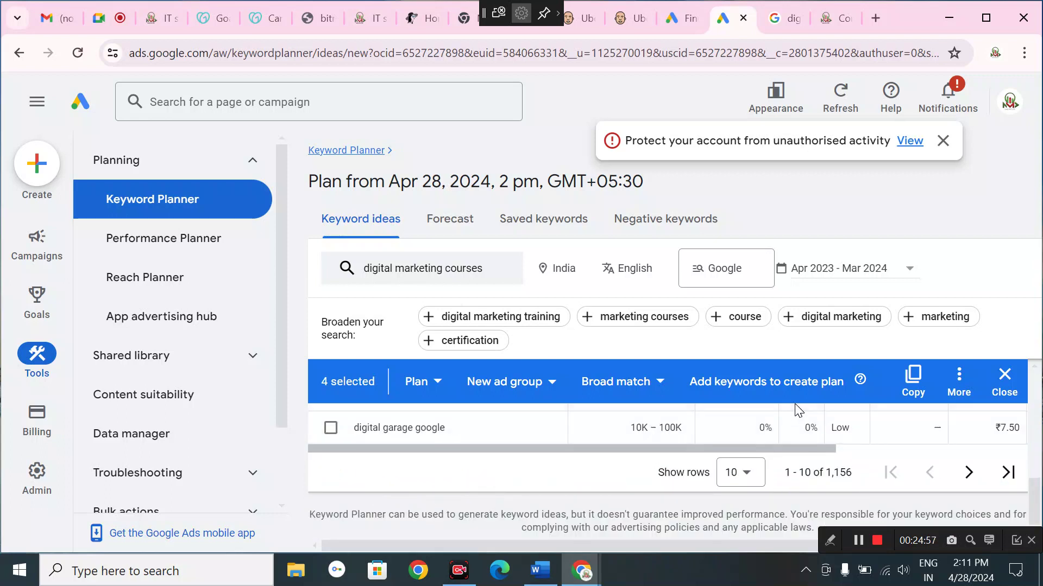
pyautogui.click(913, 381)
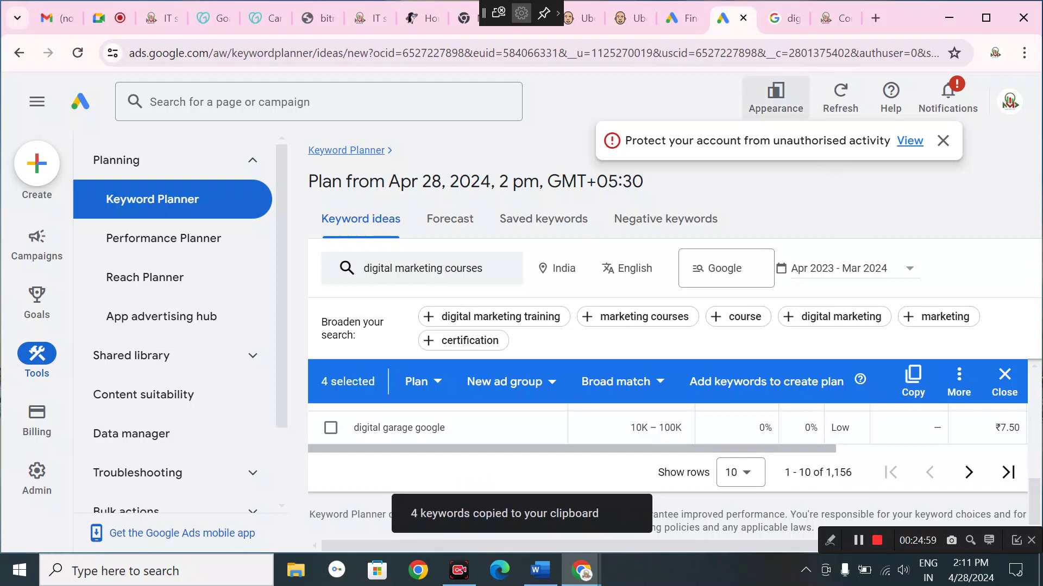
# Step: Create a blank Google Docs document in a new browser tab and paste the copied keywords into it
pyautogui.click(875, 19)
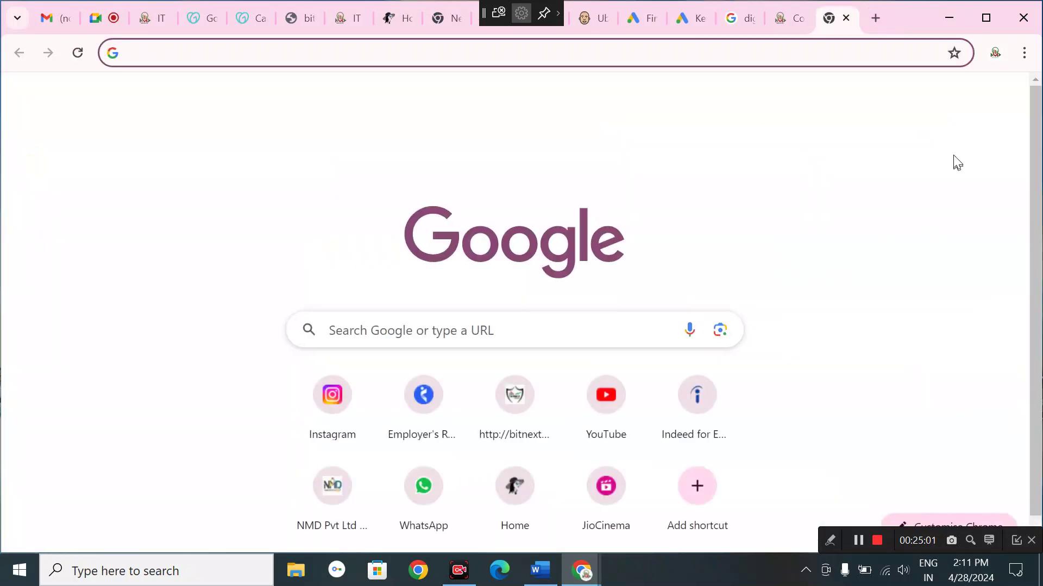
pyautogui.click(959, 102)
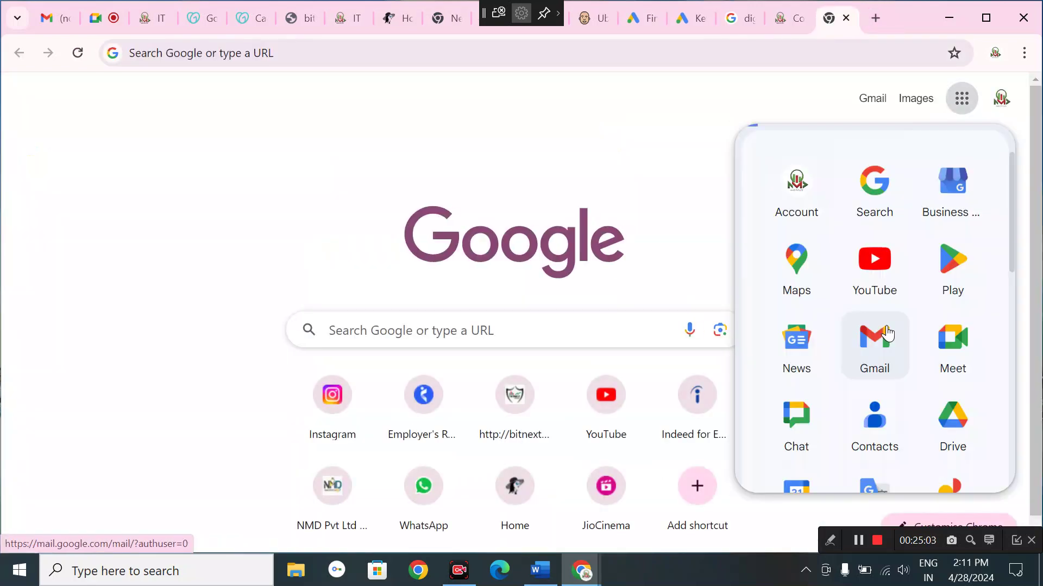
pyautogui.scroll(-5, 884, 333)
pyautogui.click(888, 458)
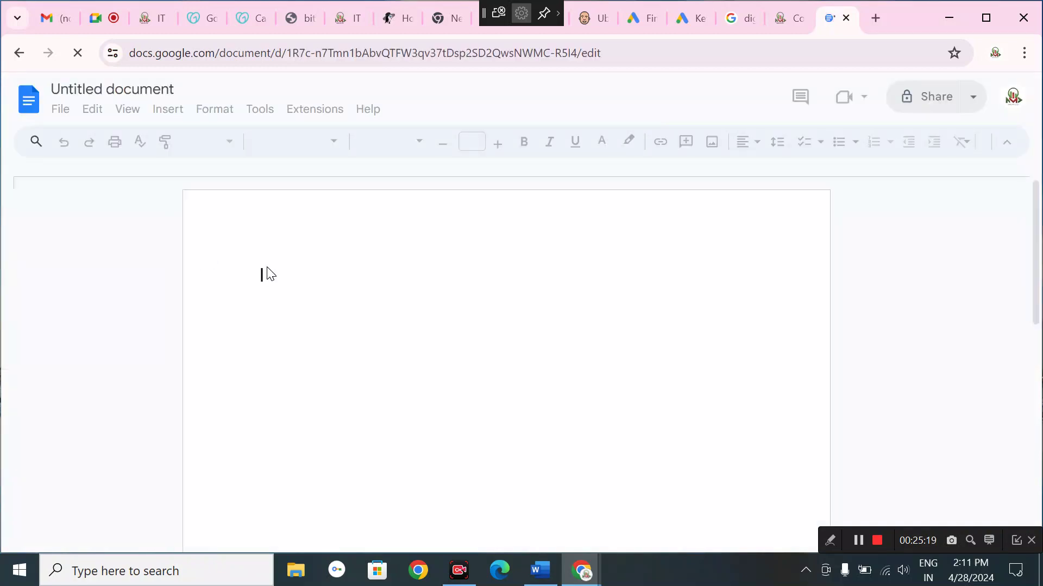
pyautogui.hotkey('ctrl', 'v')
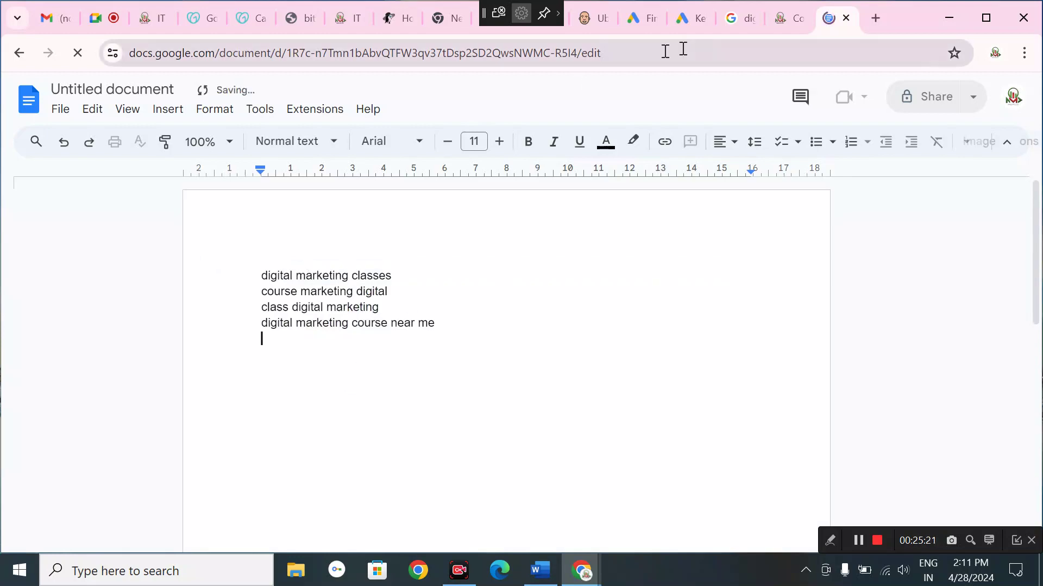
# Step: Return to Keyword Planner, clear the keyword selection and go to the next page of keyword ideas
pyautogui.click(630, 19)
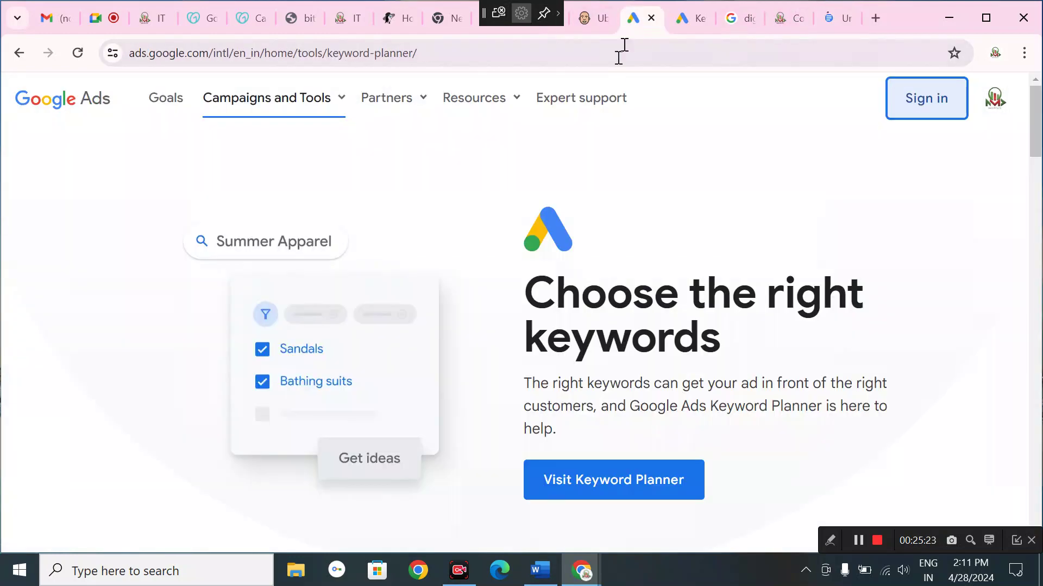
pyautogui.click(683, 17)
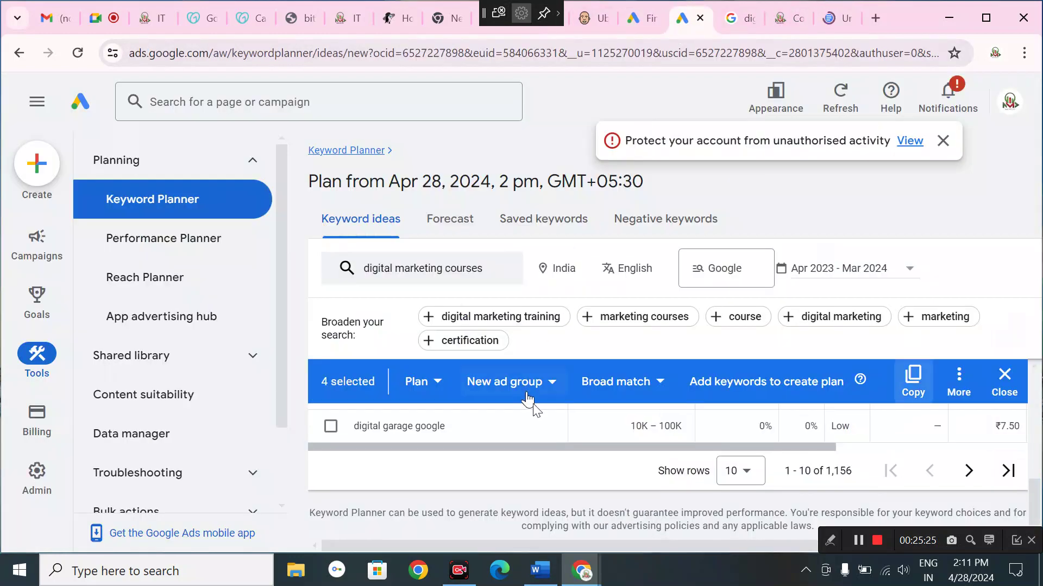
pyautogui.click(1004, 380)
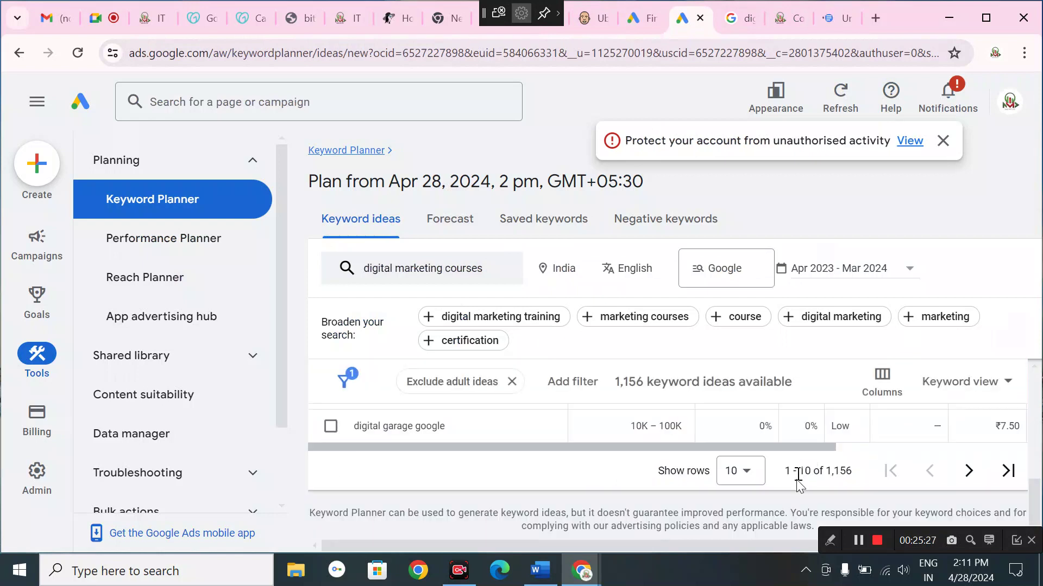
pyautogui.click(969, 472)
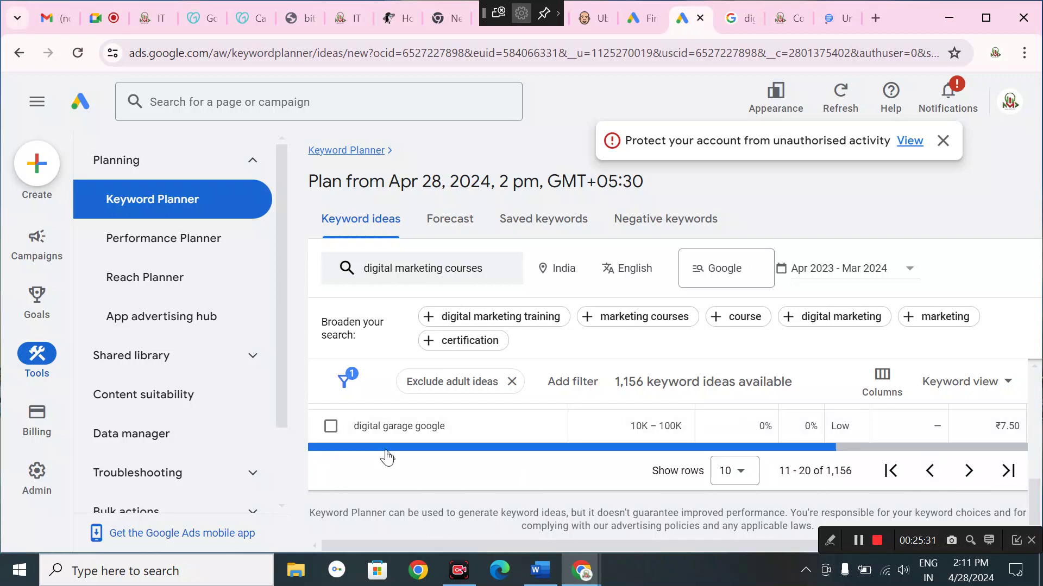
pyautogui.scroll(3, 387, 456)
pyautogui.scroll(5, 399, 497)
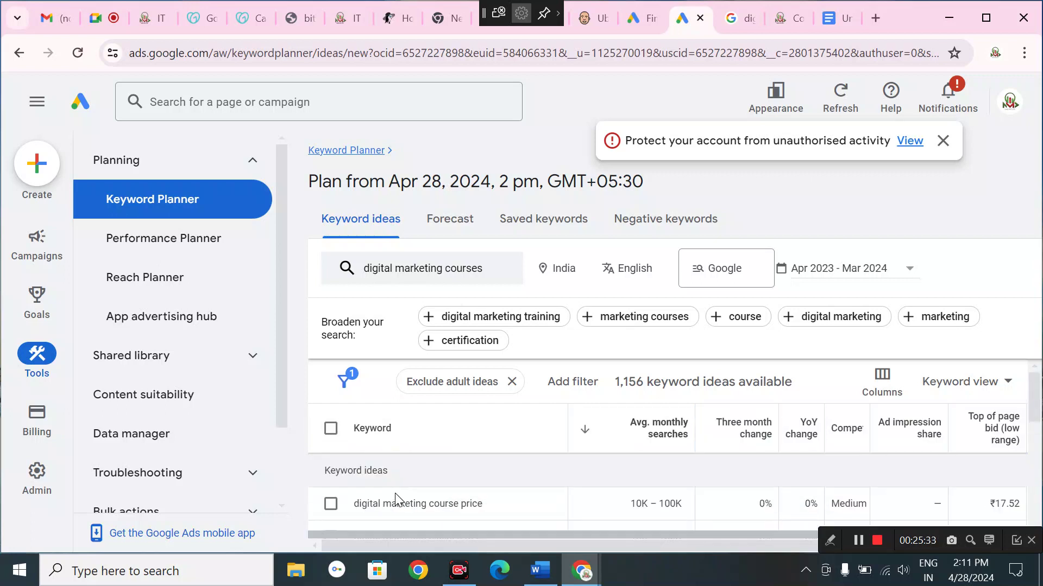
# Step: Select digital marketing course price, digital marketing classes free, digital marketing course cost and google digital marketing class
pyautogui.click(330, 504)
pyautogui.scroll(-2, 418, 490)
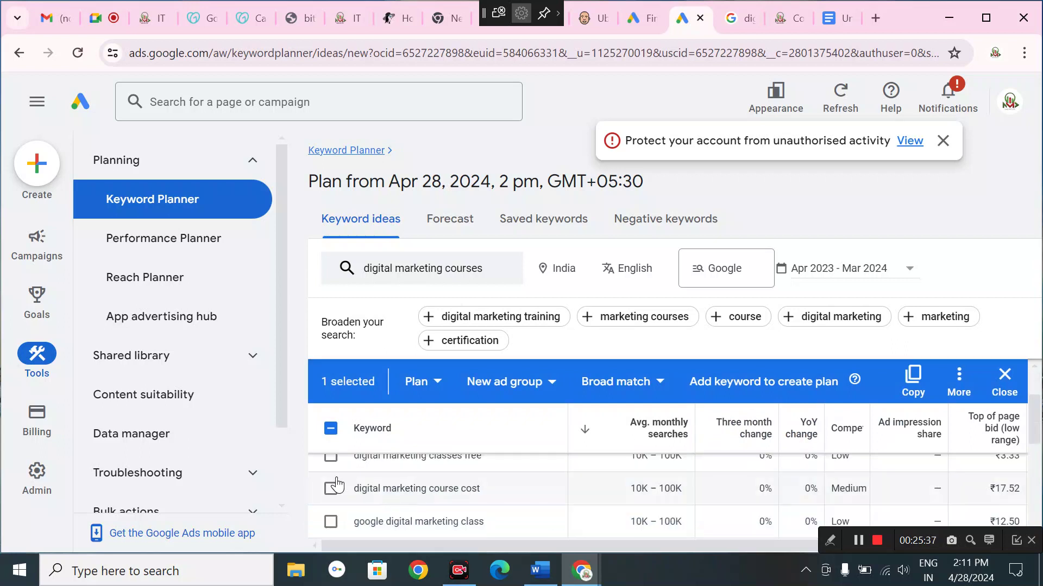
pyautogui.click(331, 461)
pyautogui.click(331, 490)
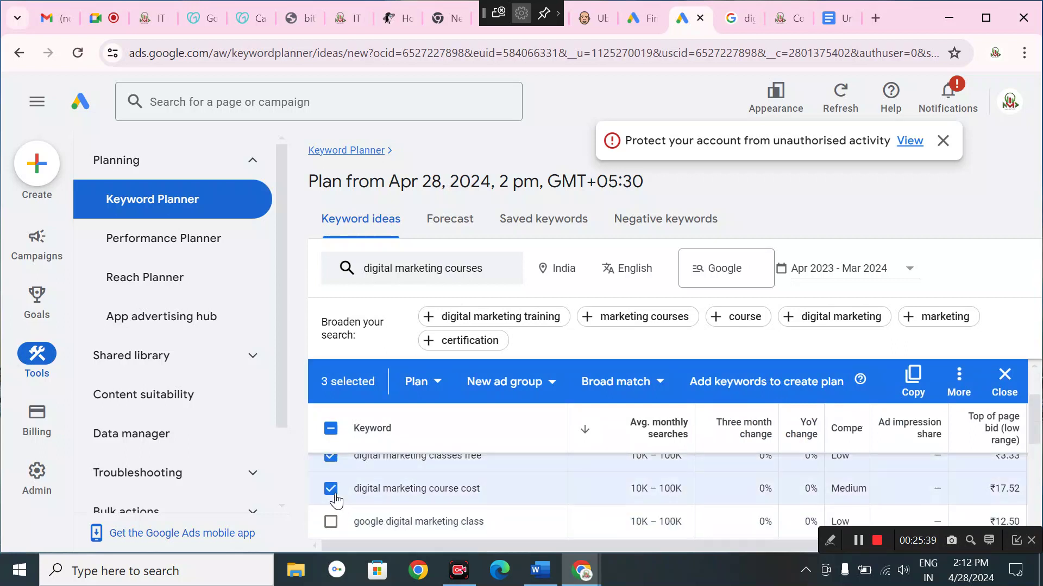
pyautogui.click(332, 522)
pyautogui.scroll(-3, 336, 529)
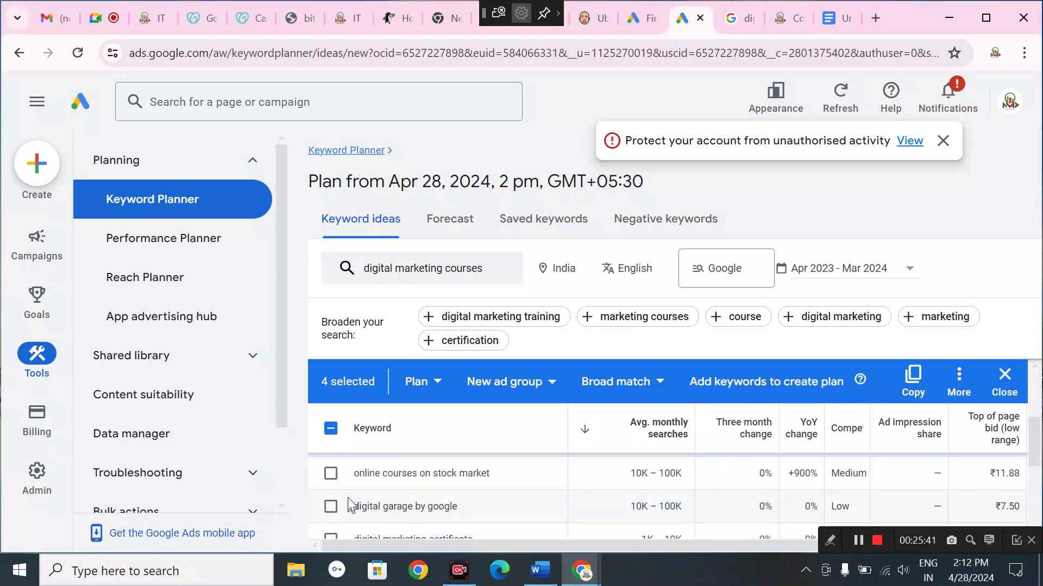
# Step: Add digital marketing course online, online marketing courses and digital marketing degree to the selection, and copy the selected keywords
pyautogui.click(331, 473)
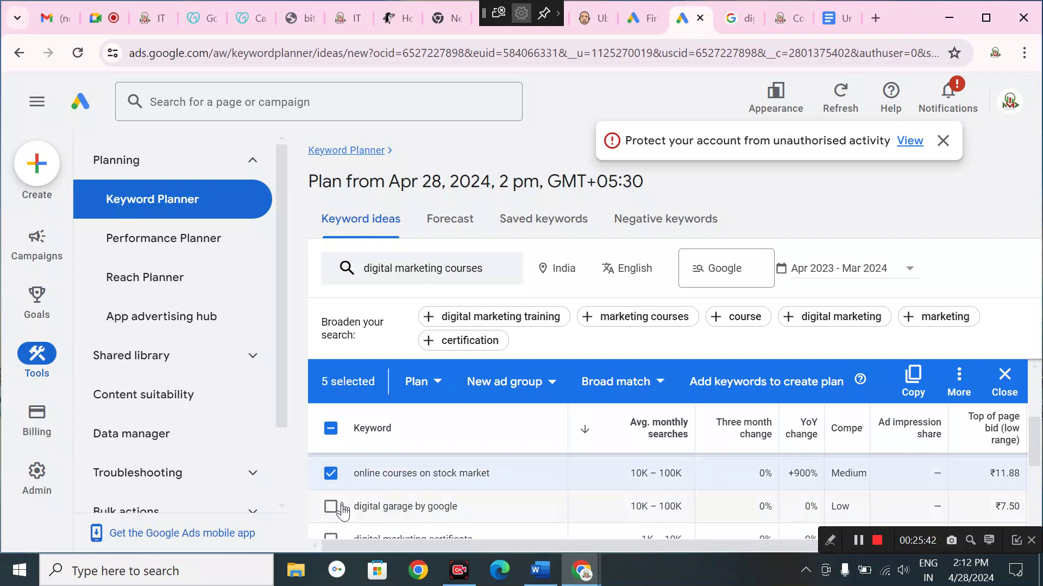
pyautogui.click(330, 473)
pyautogui.scroll(-2, 337, 513)
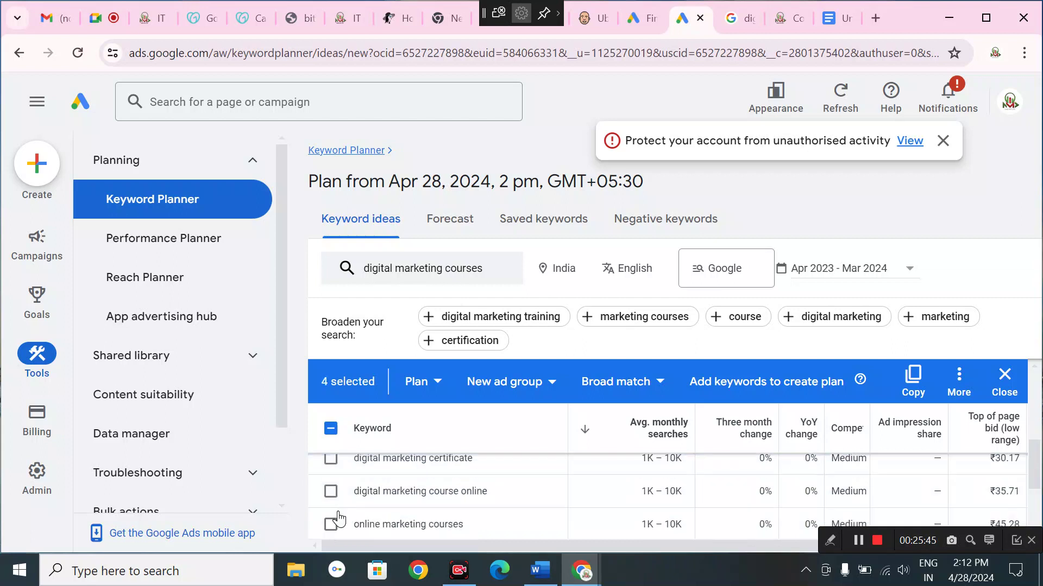
pyautogui.click(331, 491)
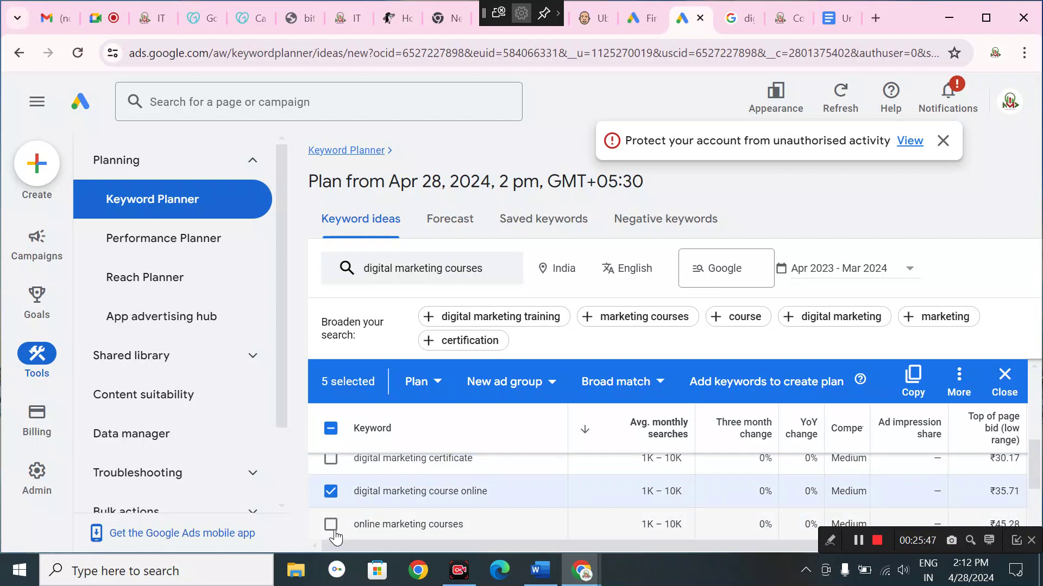
pyautogui.click(330, 524)
pyautogui.scroll(-3, 359, 512)
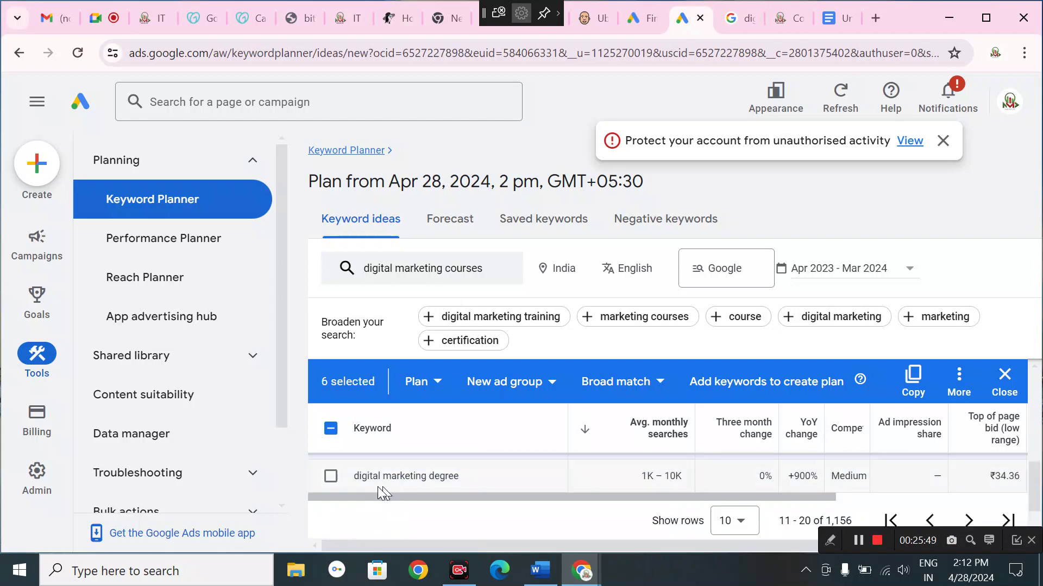
pyautogui.click(331, 476)
pyautogui.click(912, 380)
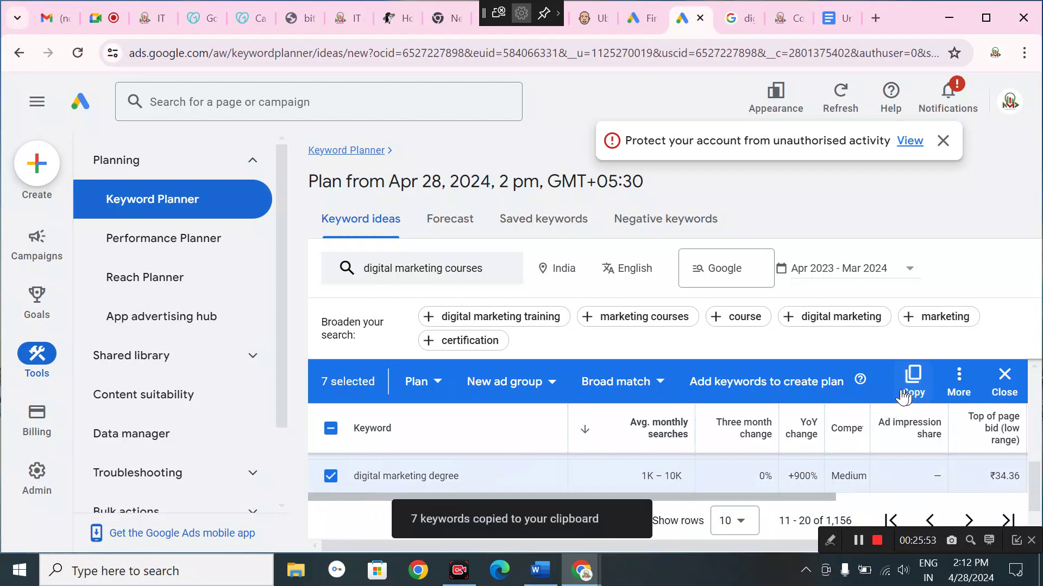
# Step: Switch to the Google Docs document and paste the copied keywords below digital marketing course near me
pyautogui.click(840, 22)
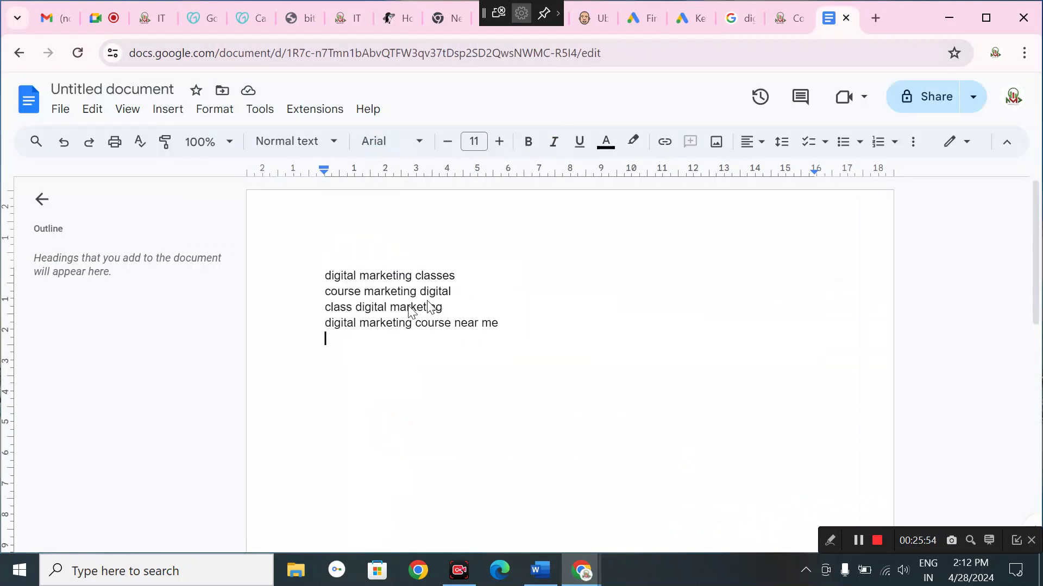
pyautogui.doubleClick(355, 357)
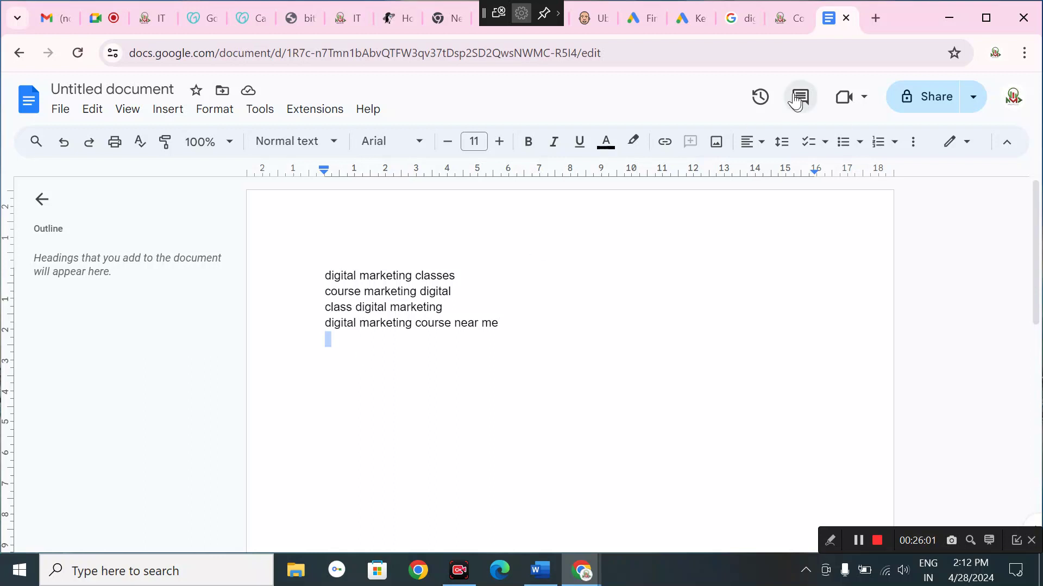
pyautogui.click(678, 34)
pyautogui.click(329, 426)
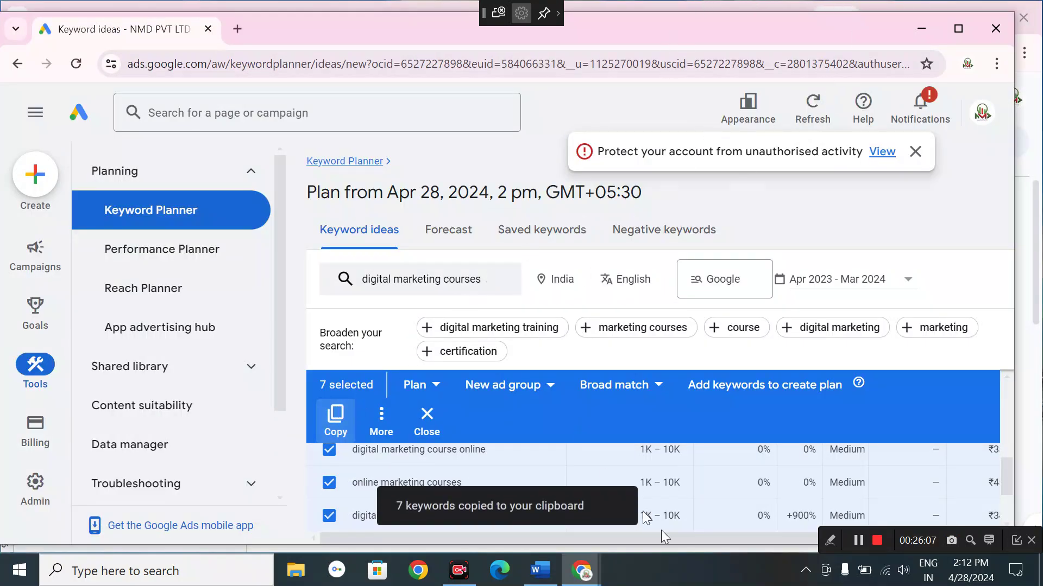
pyautogui.click(539, 570)
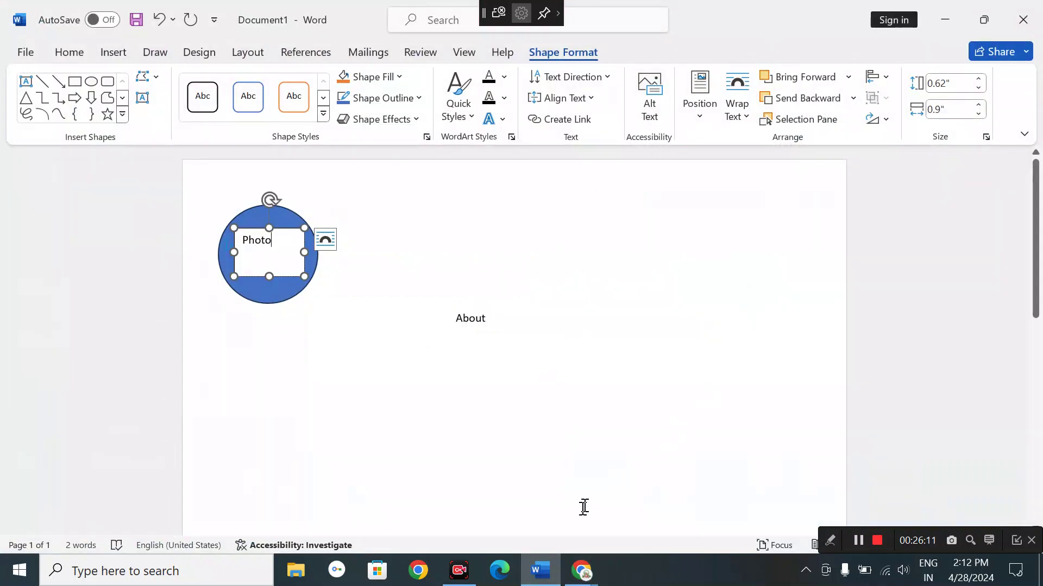
pyautogui.click(581, 570)
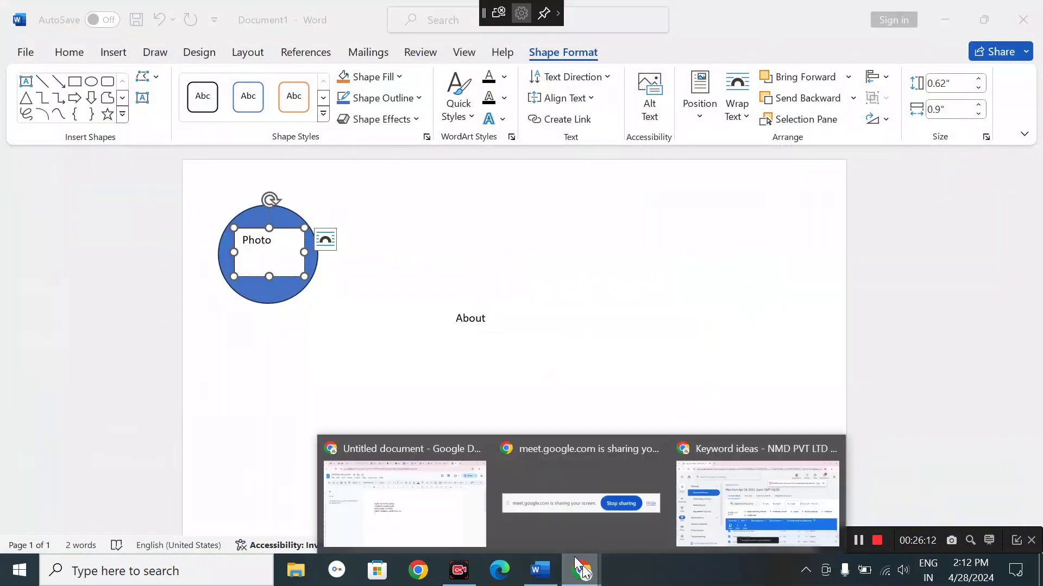
pyautogui.click(443, 517)
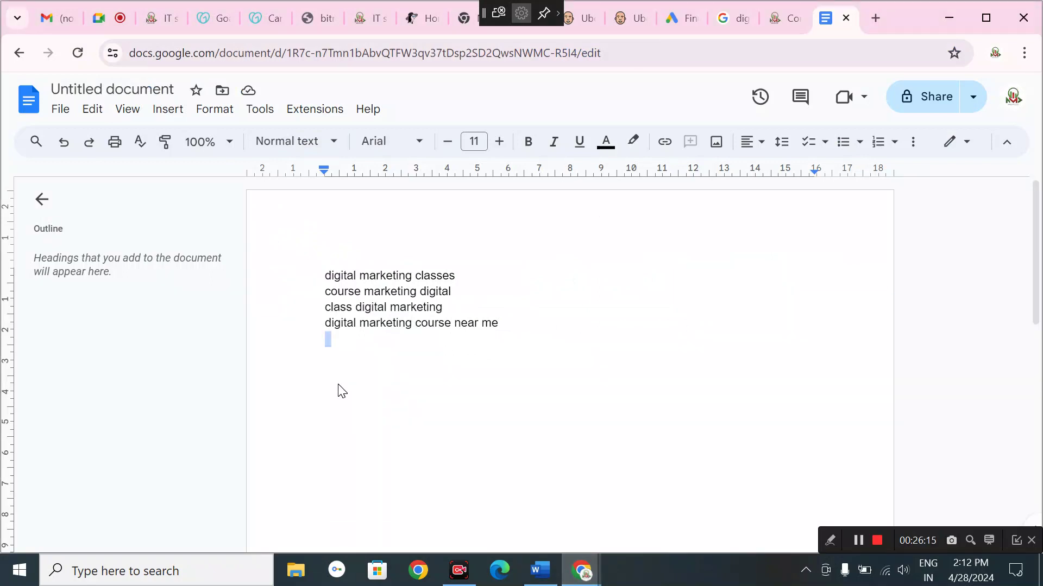
pyautogui.hotkey('ctrl', 'v')
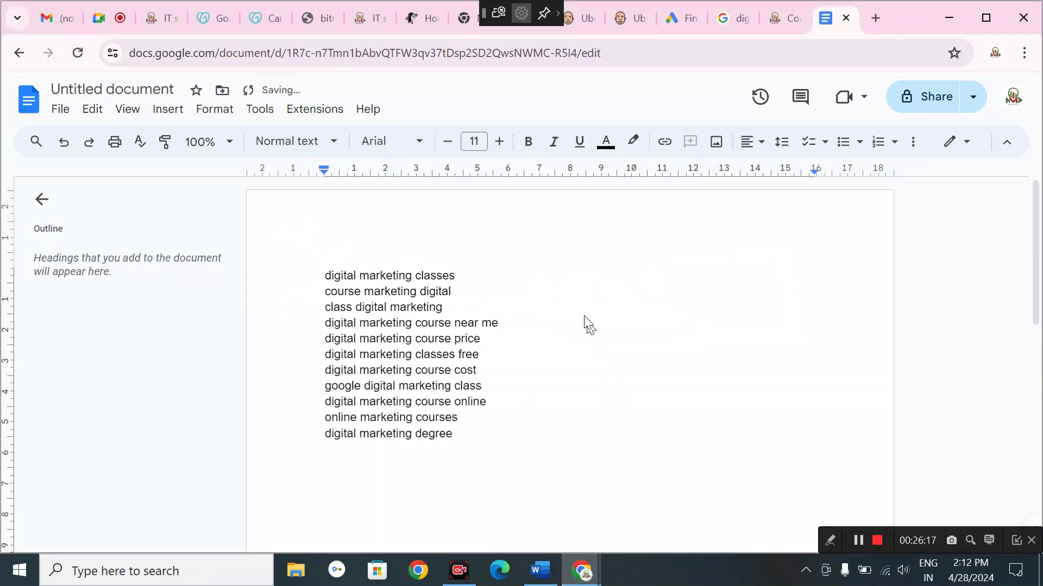
# Step: Append "v 112" to the first keyword line and "112" to the course marketing digital and class digital marketing lines
pyautogui.click(549, 275)
pyautogui.write('v 112')
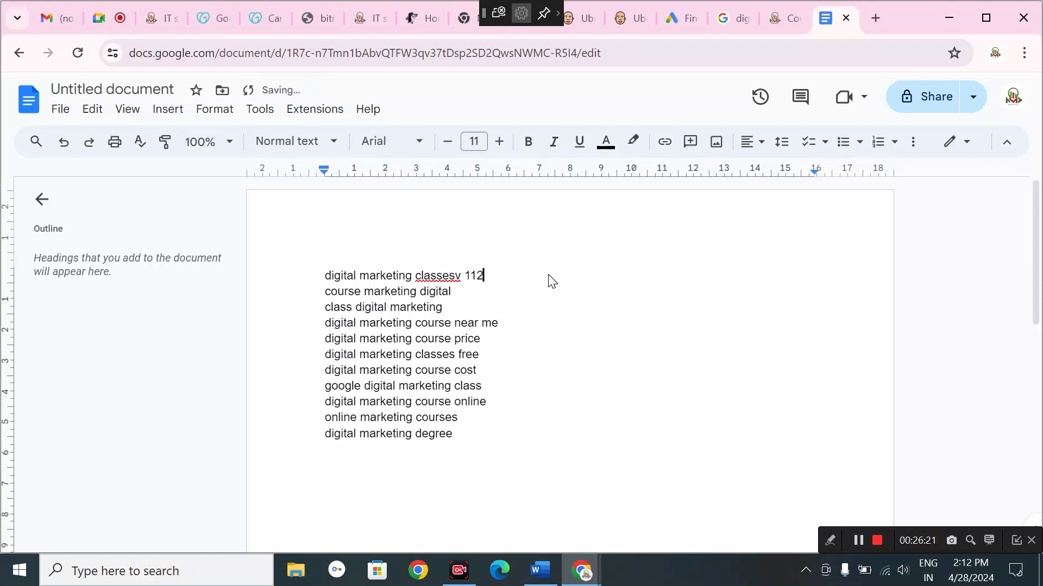
pyautogui.press('Down')
pyautogui.write('11')
pyautogui.press('BackSpace')
pyautogui.press('BackSpace')
pyautogui.write('112 112')
pyautogui.press('Down')
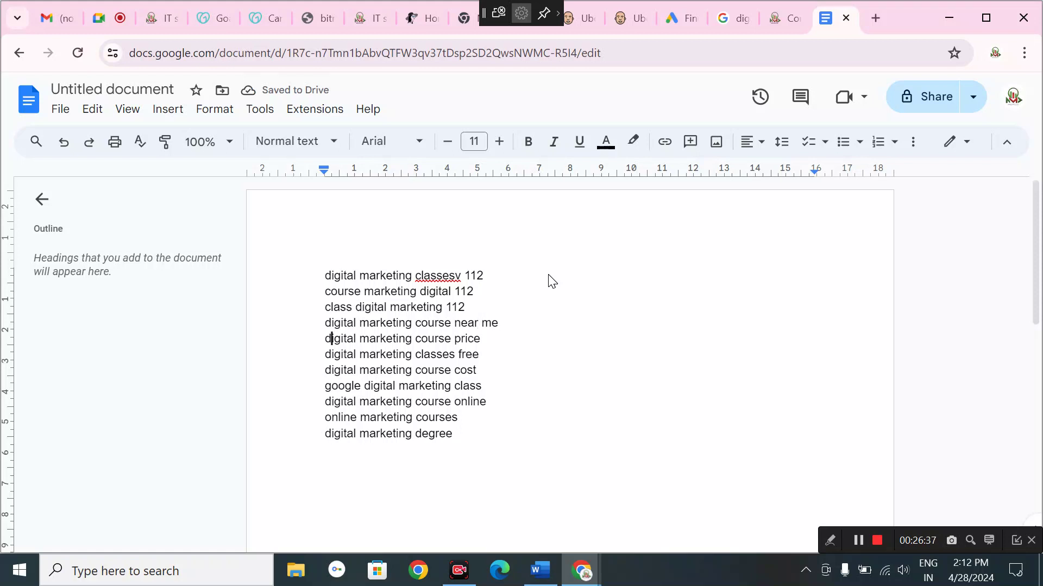
pyautogui.press('BackSpace')
pyautogui.press('BackSpace')
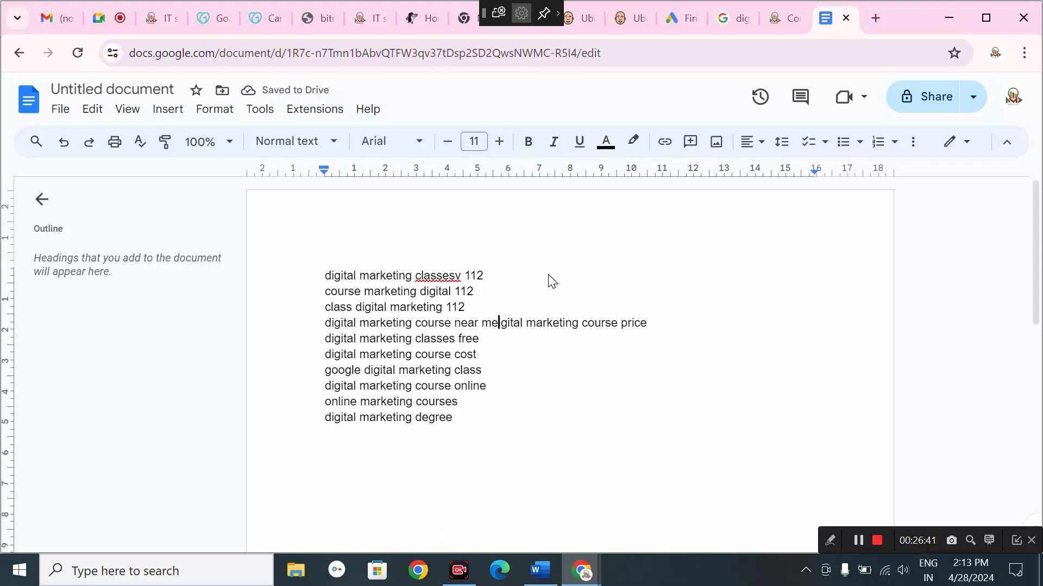
pyautogui.press('Return')
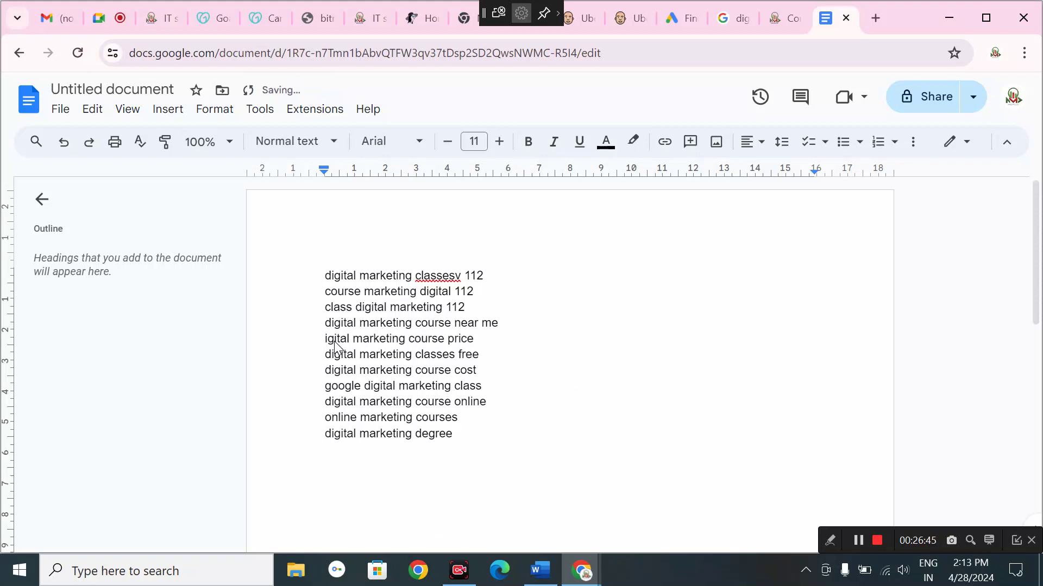
pyautogui.write('d')
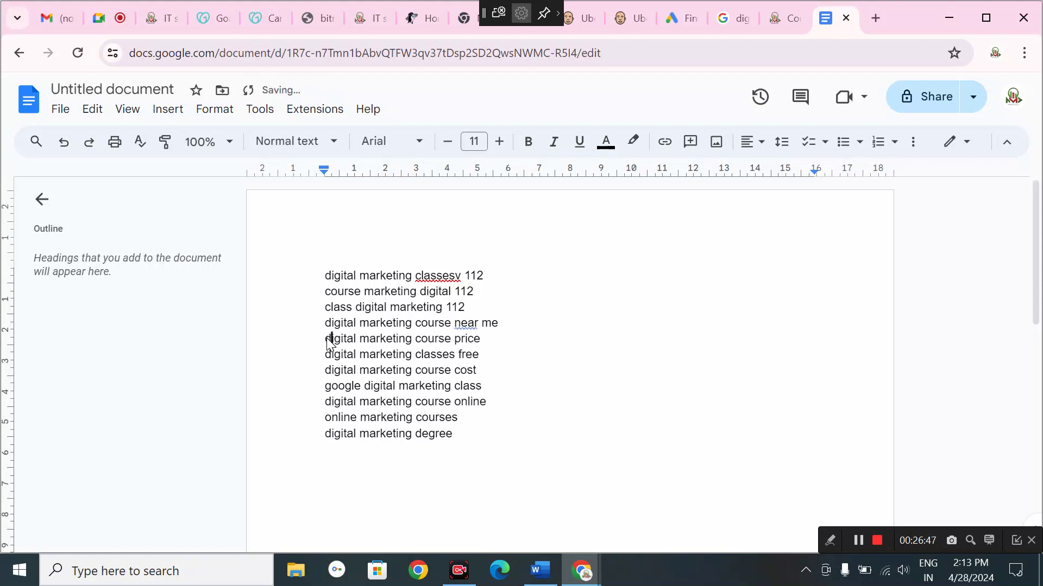